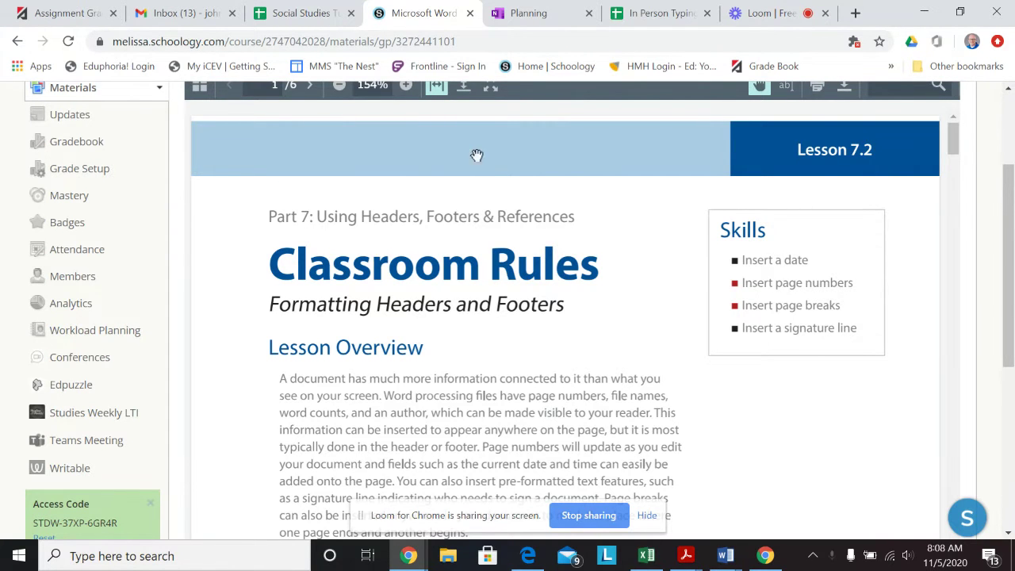
Review Instructions steps 1–6 in the Lesson 7.2 PDF, then bring up the open Word documents
scroll(530, 352, up, 1)
scroll(530, 351, down, 1)
scroll(523, 333, down, 3)
scroll(388, 238, up, 2)
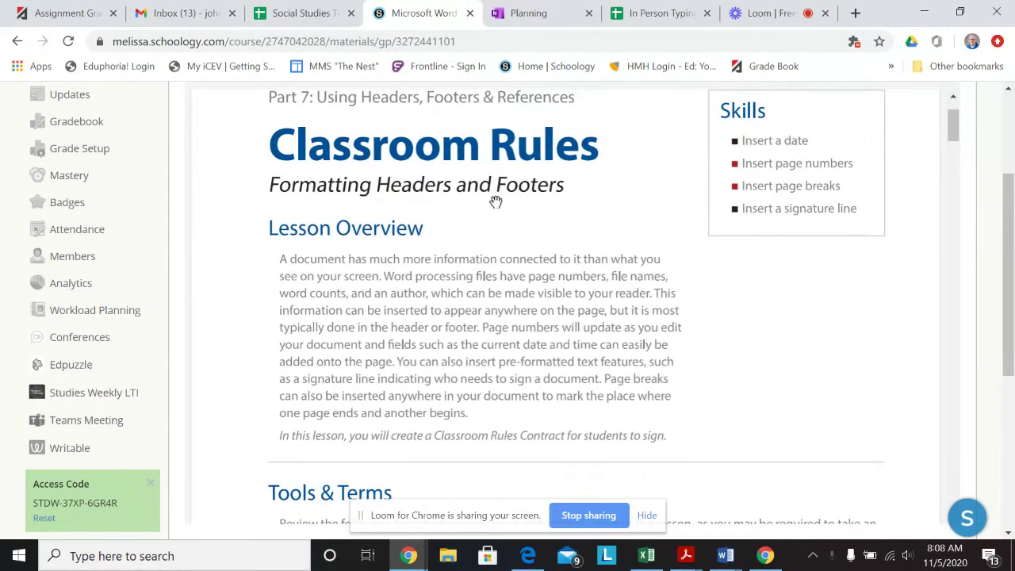
scroll(546, 357, down, 1)
scroll(545, 357, down, 4)
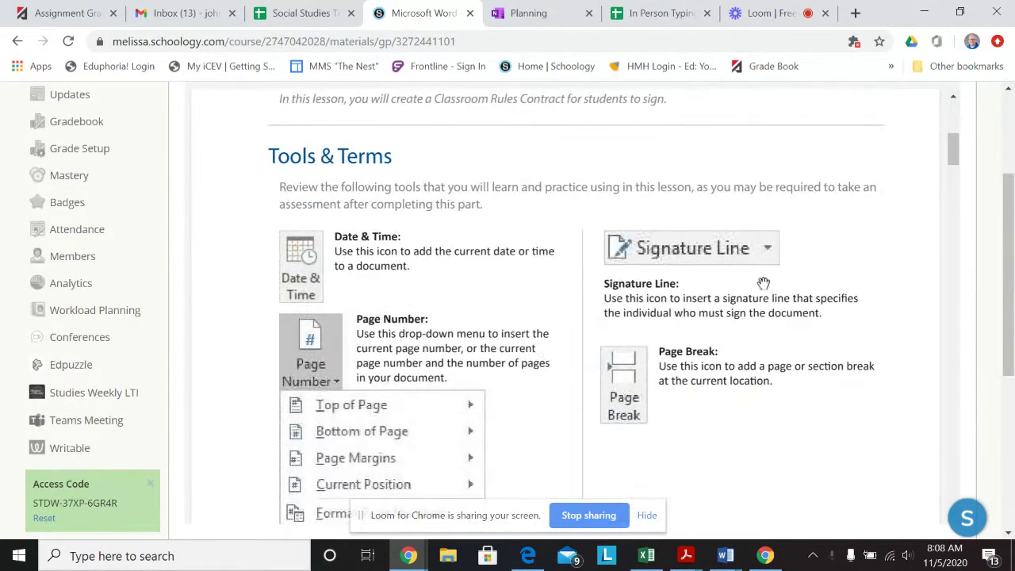
scroll(456, 355, up, 3)
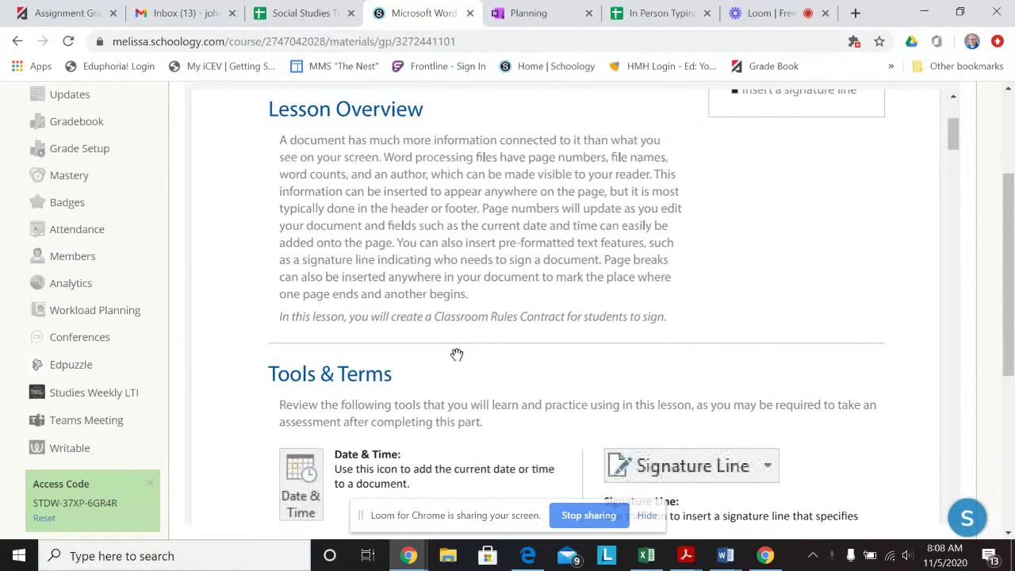
scroll(457, 354, up, 2)
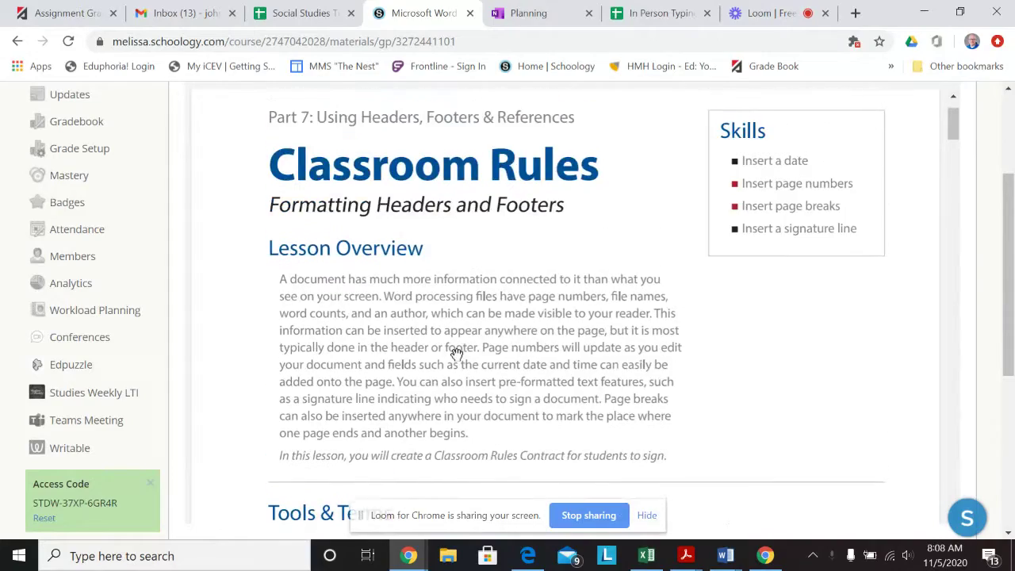
scroll(456, 354, down, 7)
scroll(457, 355, down, 15)
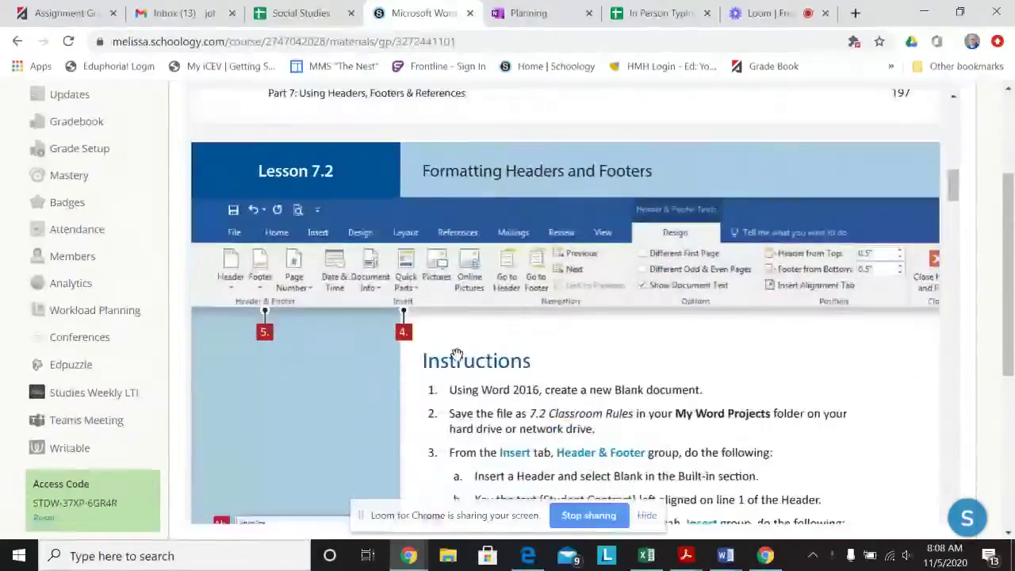
scroll(457, 354, up, 6)
scroll(456, 355, down, 15)
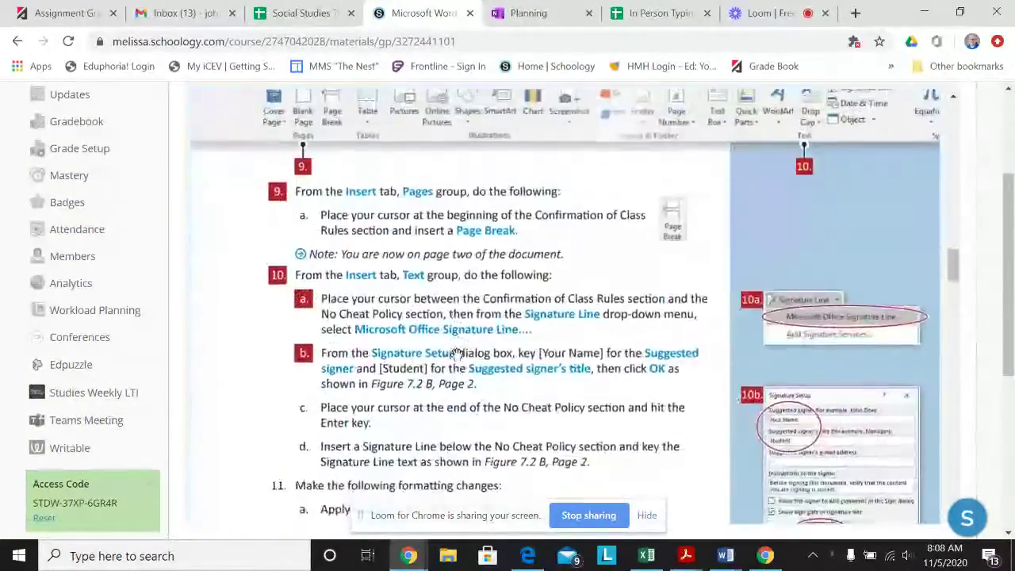
scroll(457, 355, up, 2)
scroll(457, 355, down, 6)
scroll(466, 347, down, 5)
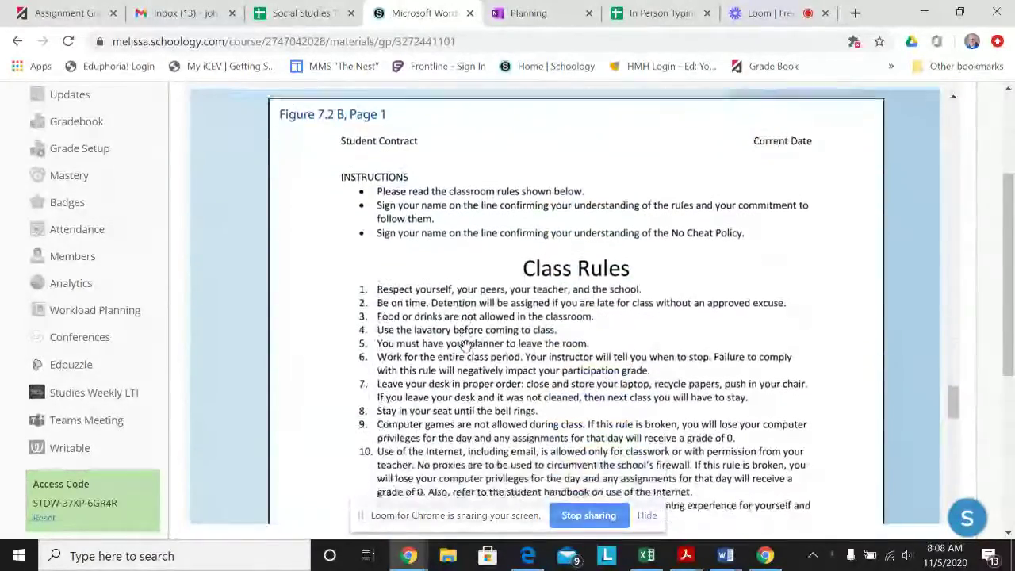
scroll(466, 346, down, 10)
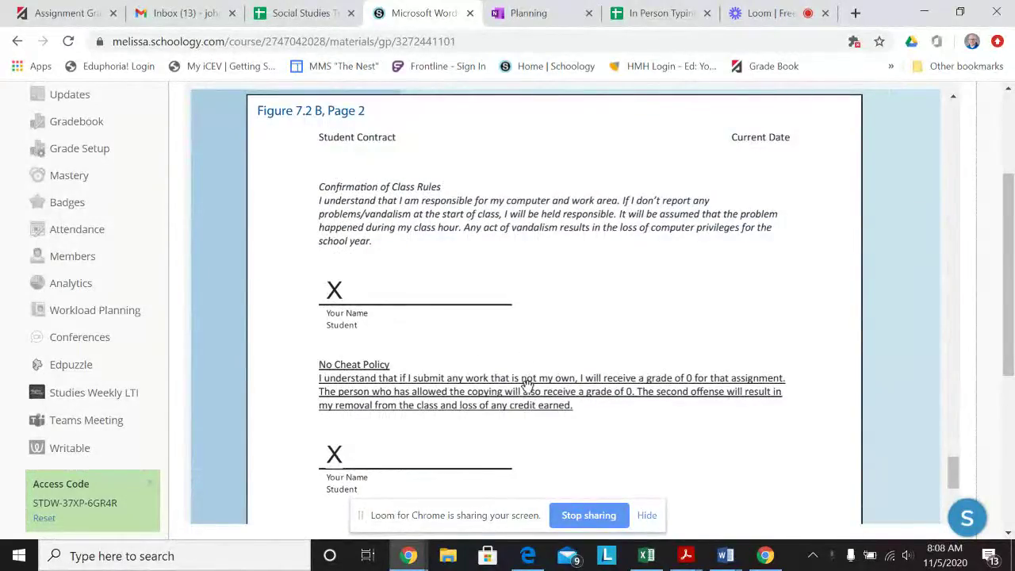
scroll(529, 383, down, 2)
scroll(530, 381, up, 15)
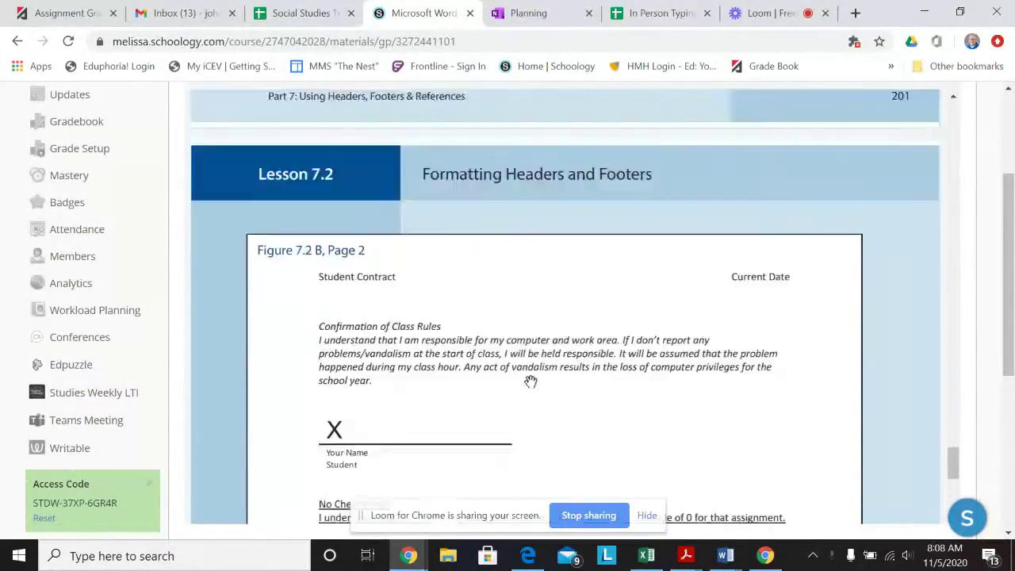
scroll(531, 382, up, 15)
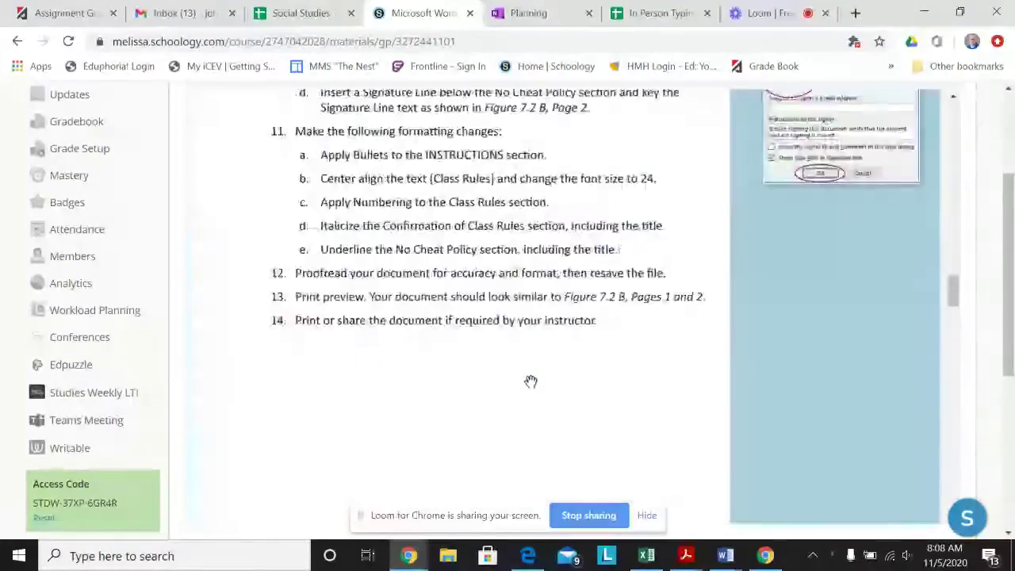
scroll(531, 382, up, 10)
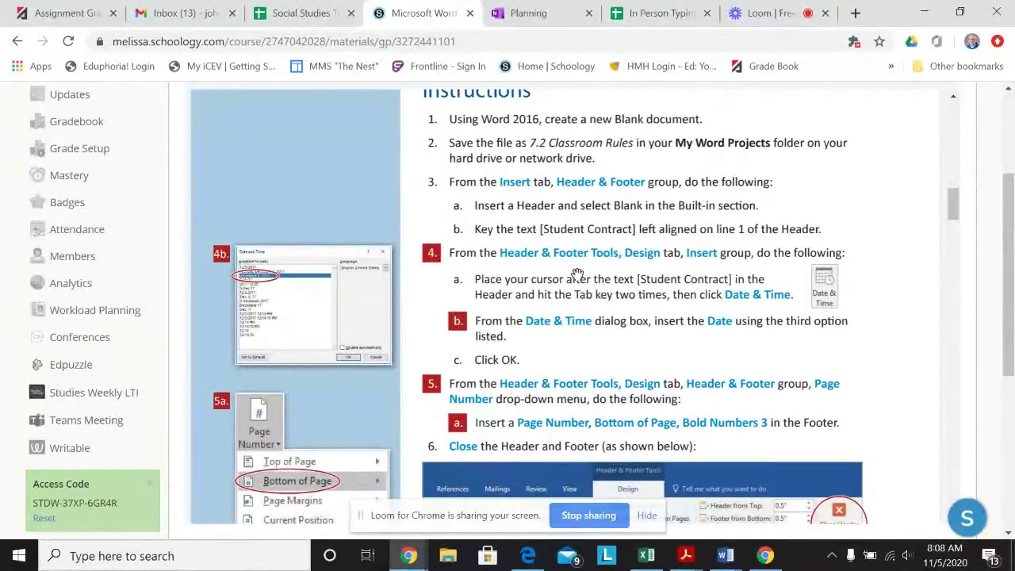
scroll(577, 274, down, 3)
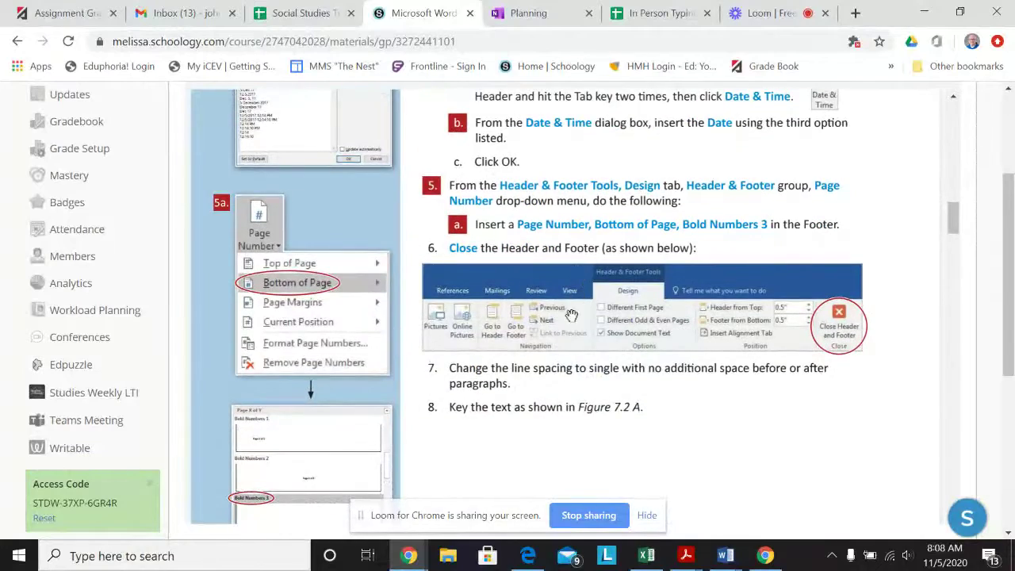
scroll(511, 384, up, 3)
scroll(516, 379, down, 1)
click(726, 556)
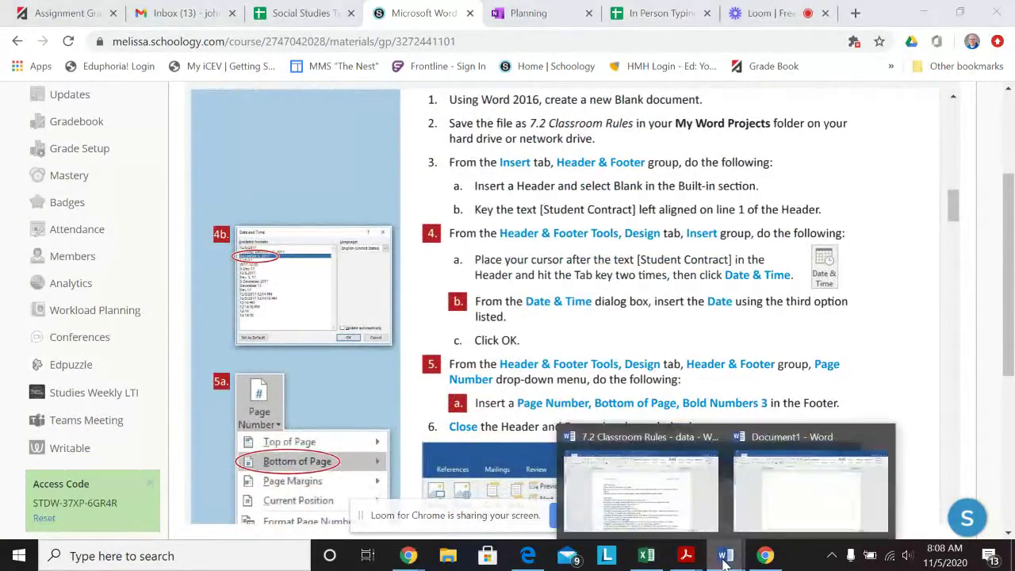
In Document1, insert a Blank header reading 'Student Contract' at the left
click(799, 514)
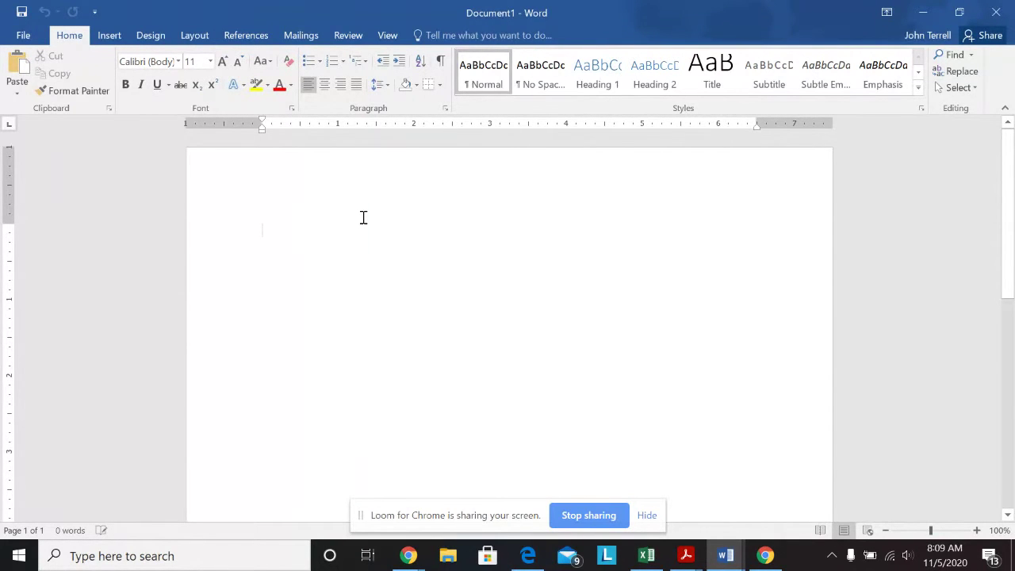
click(111, 35)
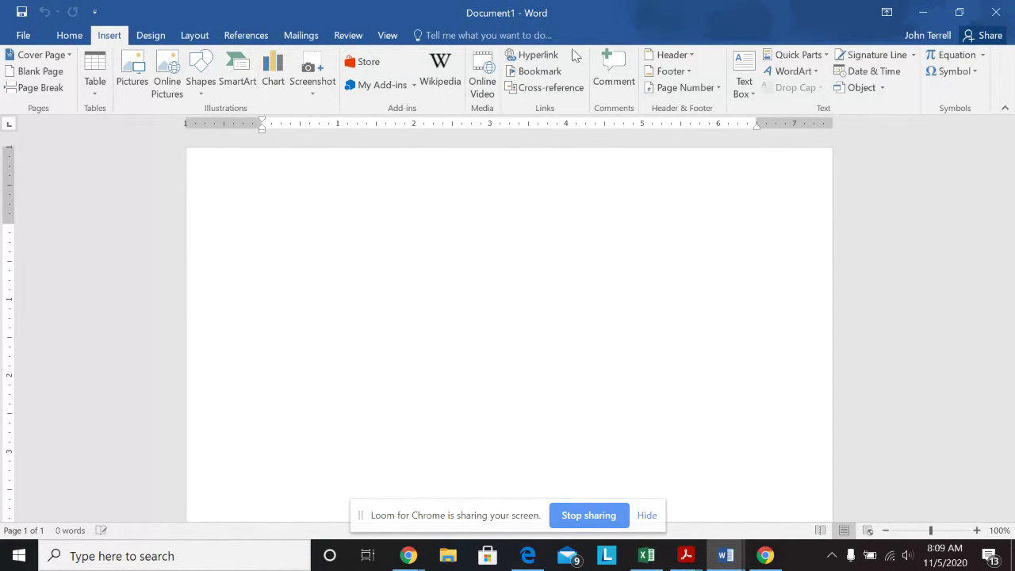
click(666, 55)
key(Escape)
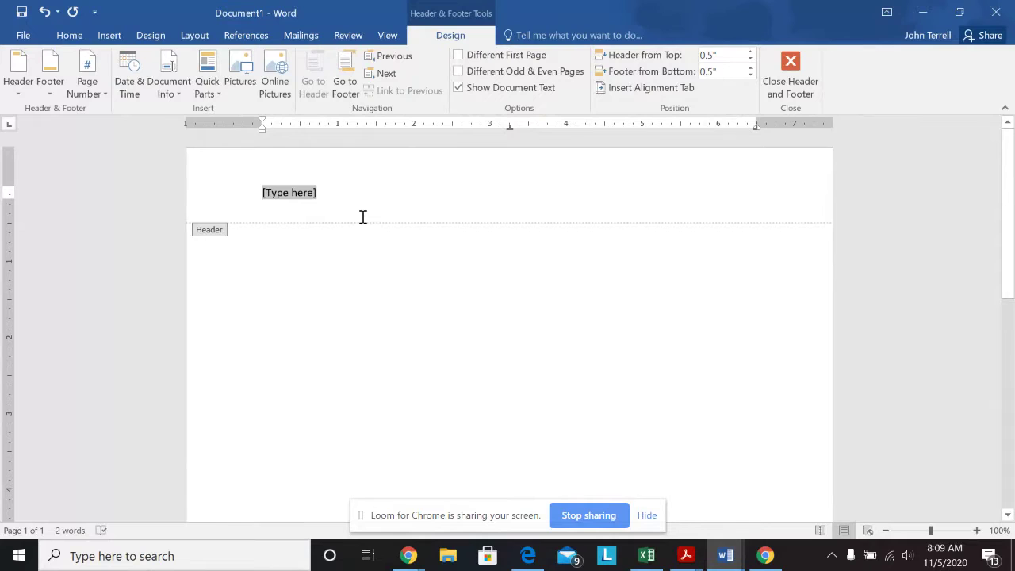
text(ST)
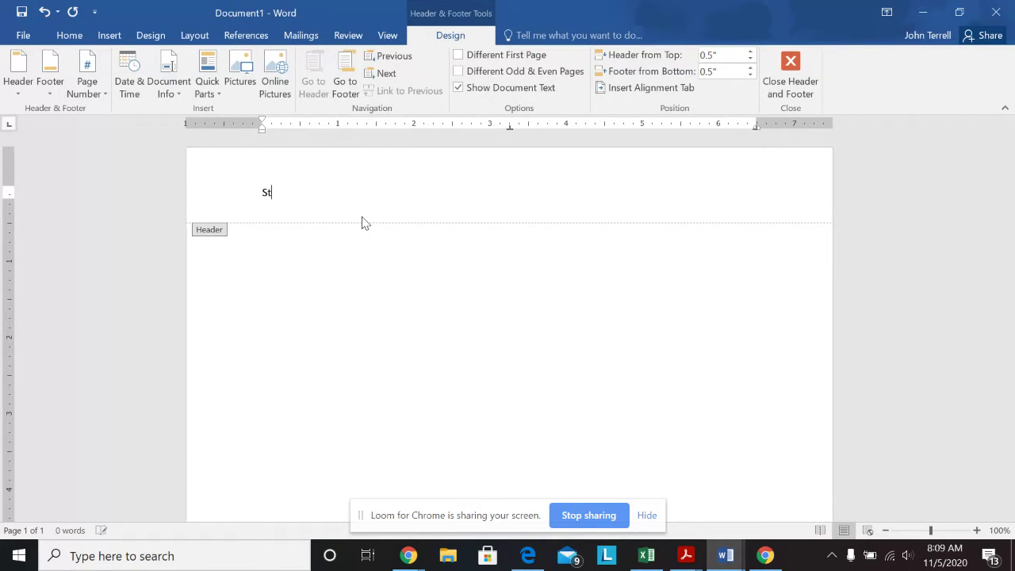
text(udent Contract)
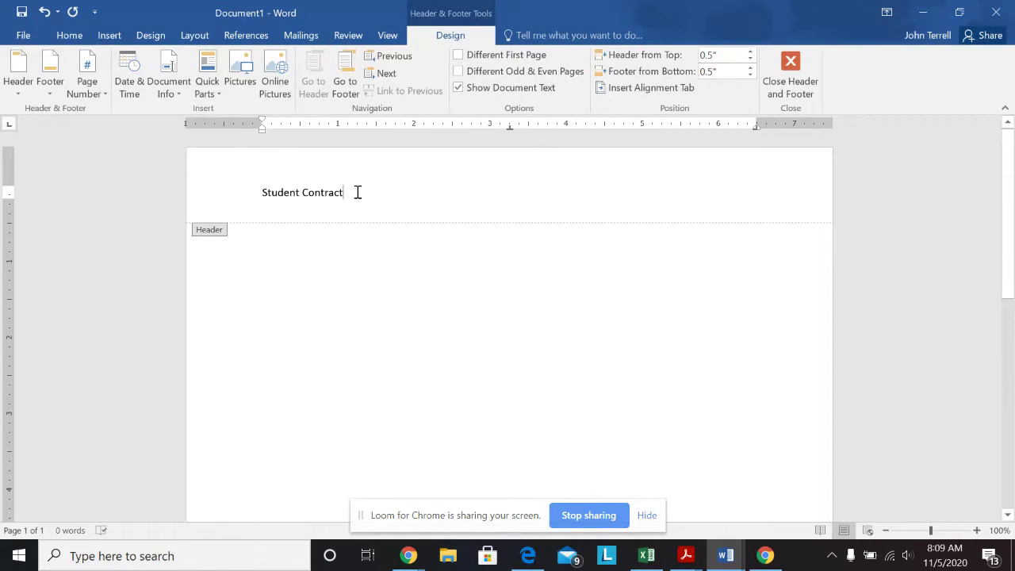
key(Tab)
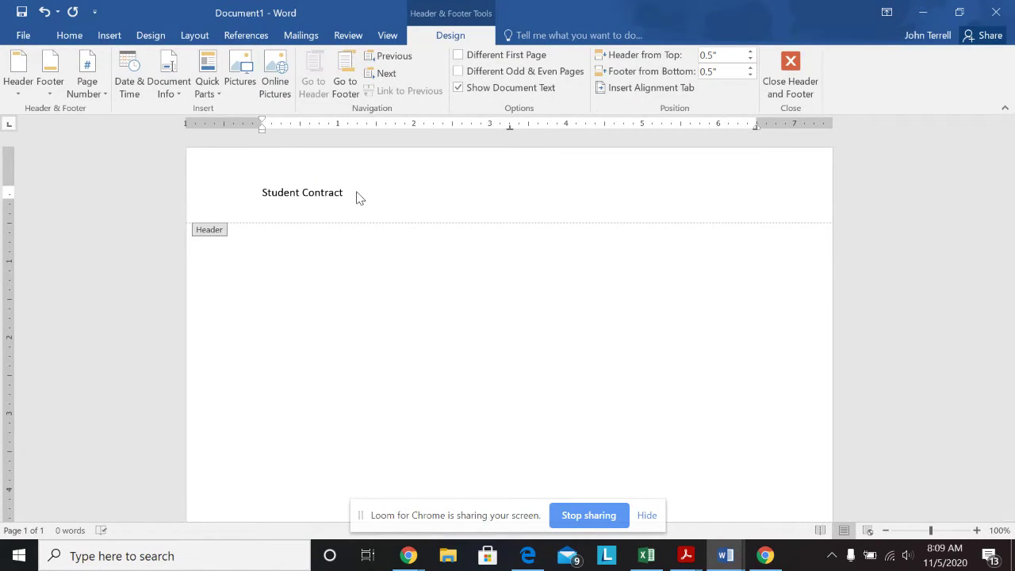
Insert the date in November 5, 2020 format at the right end of the header
key(Tab)
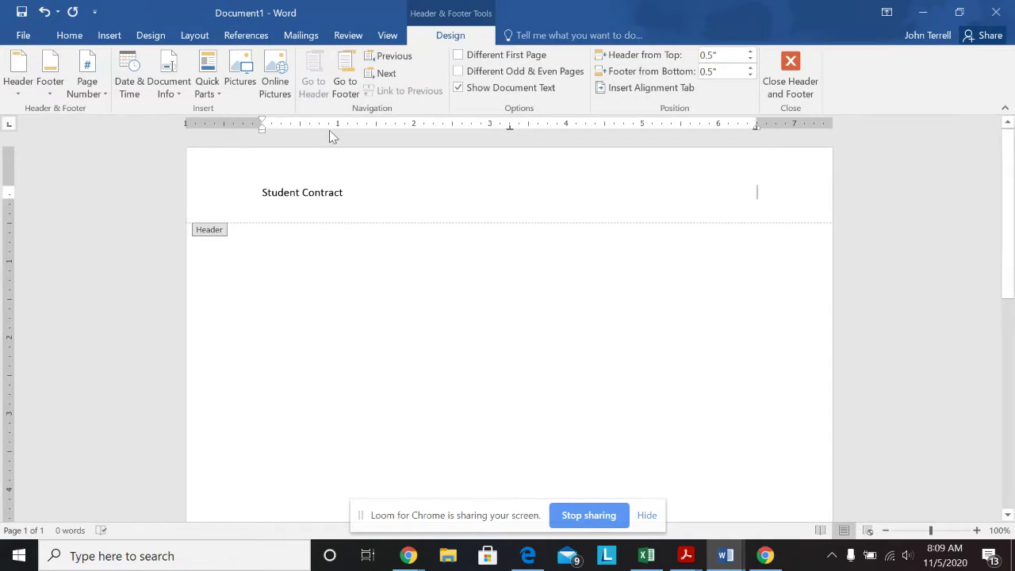
click(126, 82)
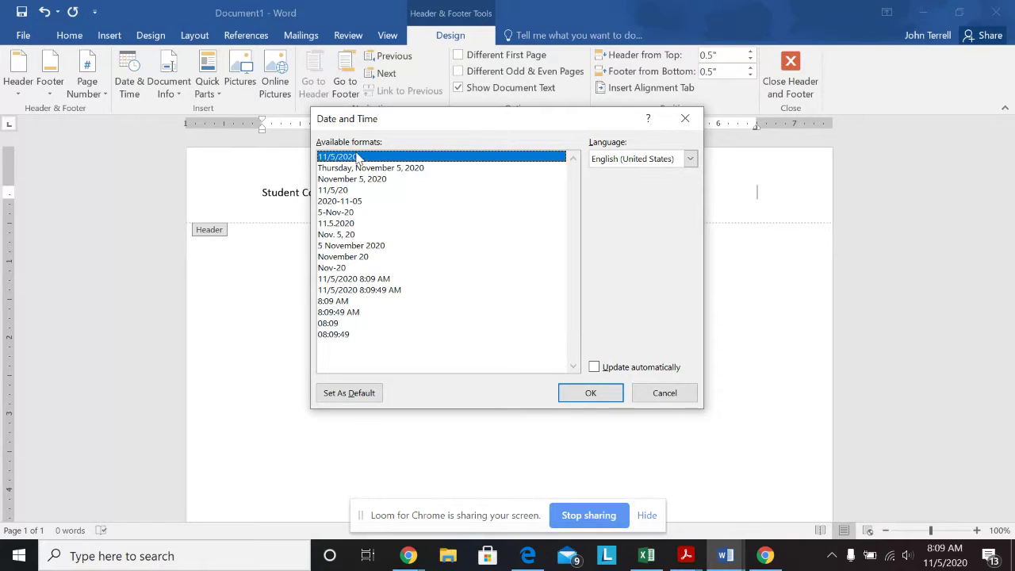
click(361, 179)
click(583, 394)
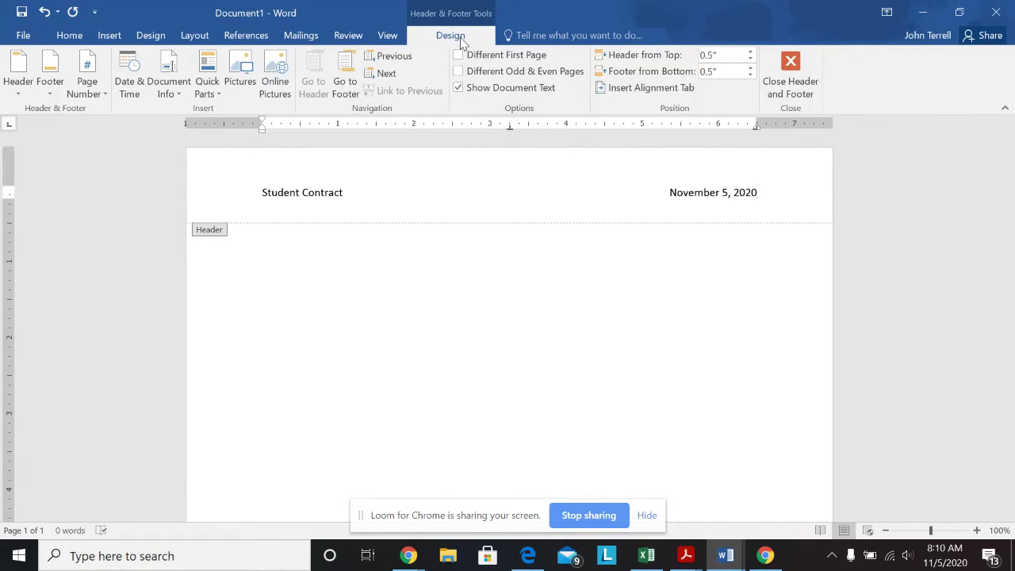
Add a Bold Numbers 3 'Page 1 of 1' page number at the bottom right of the page
click(101, 96)
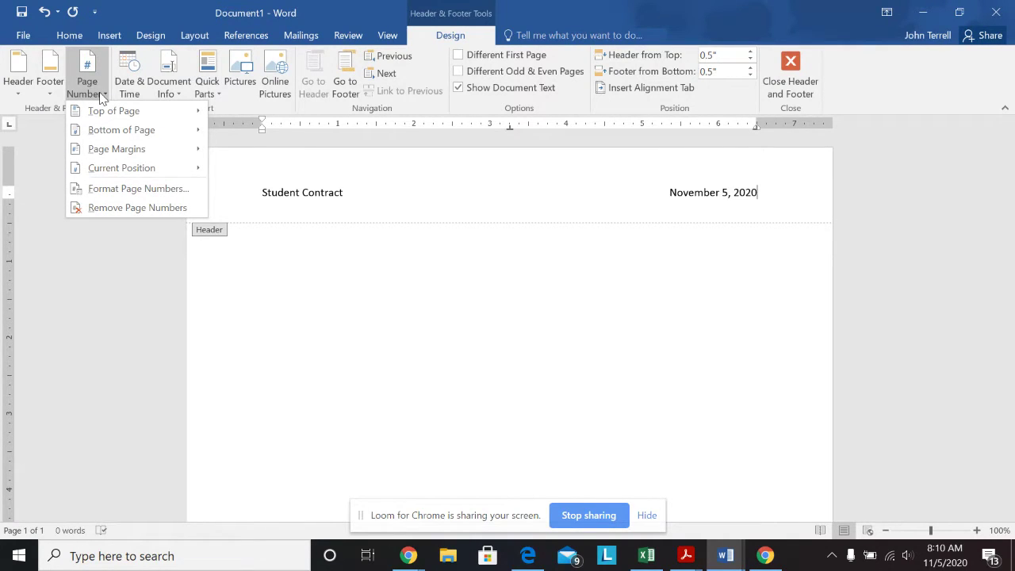
mouse_move(129, 129)
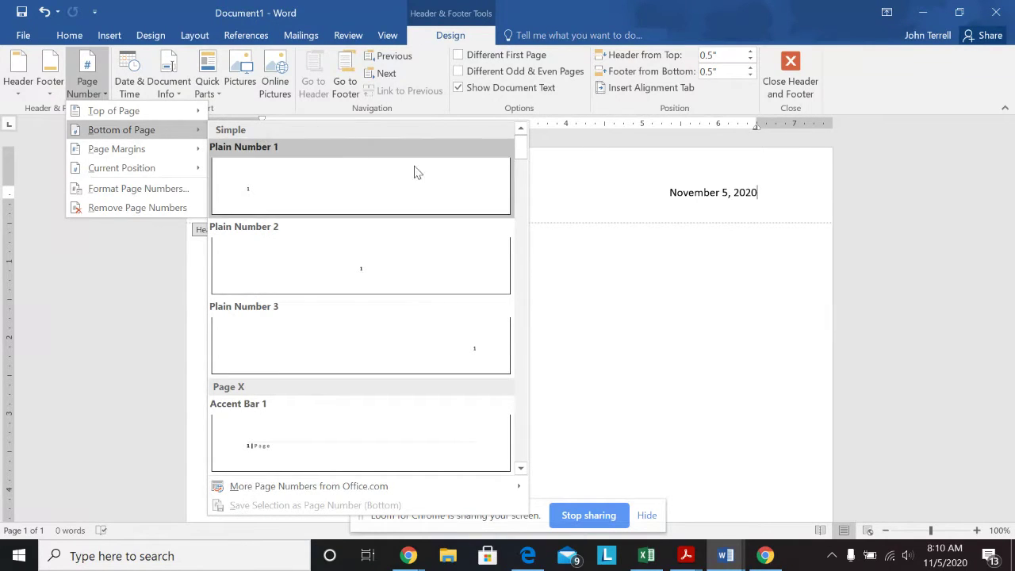
drag(520, 154, 431, 288)
scroll(440, 308, up, 10)
scroll(447, 308, up, 5)
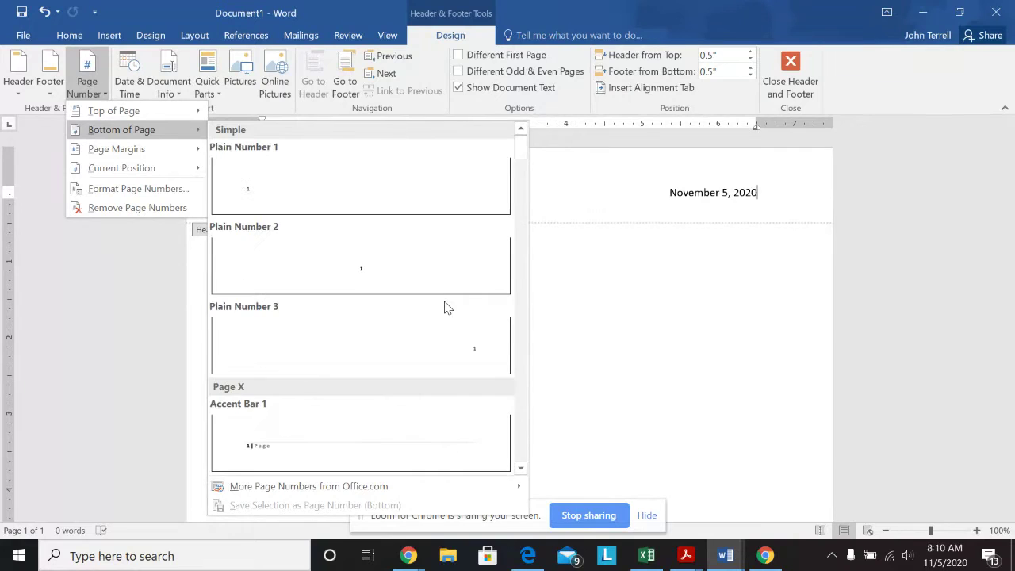
scroll(451, 294, down, 3)
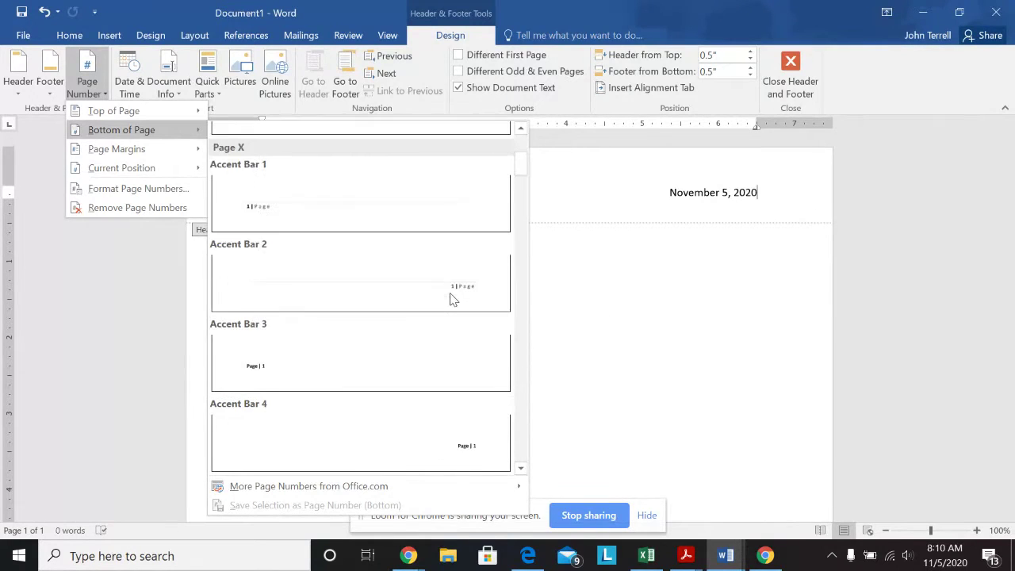
scroll(459, 298, down, 3)
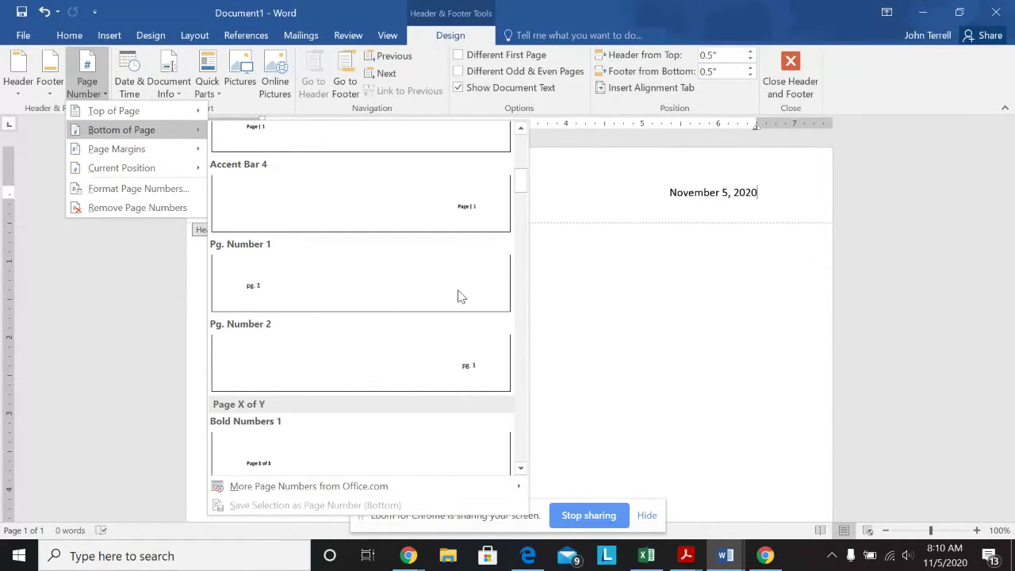
scroll(458, 297, down, 3)
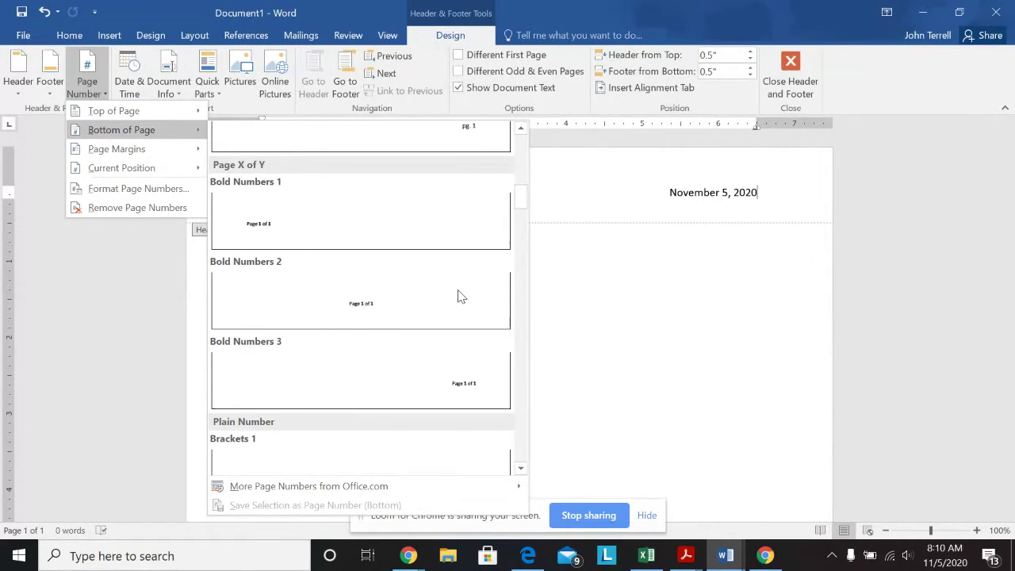
click(305, 380)
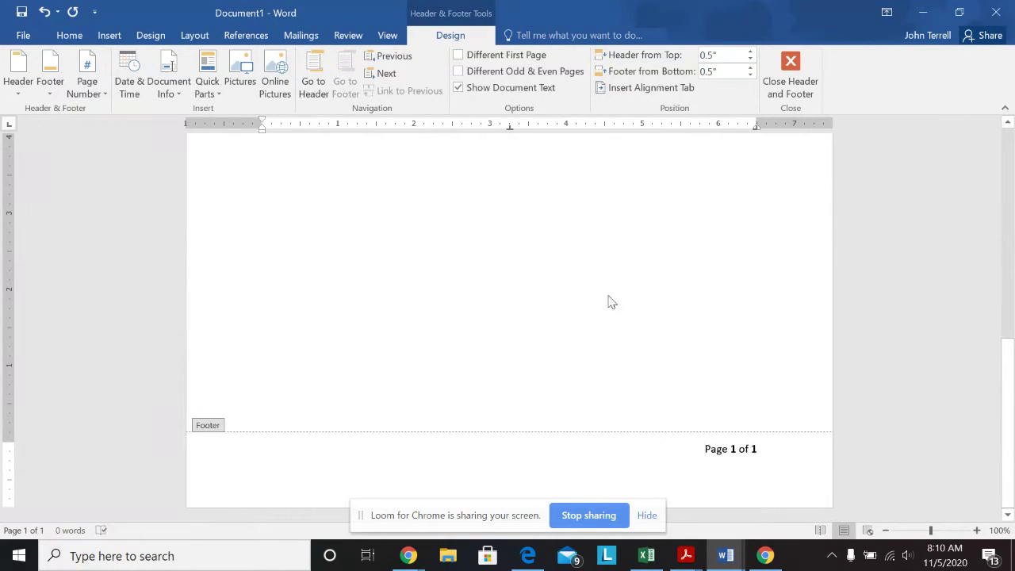
Close the header and footer, then set 1.0 line spacing with space after paragraphs removed
click(793, 70)
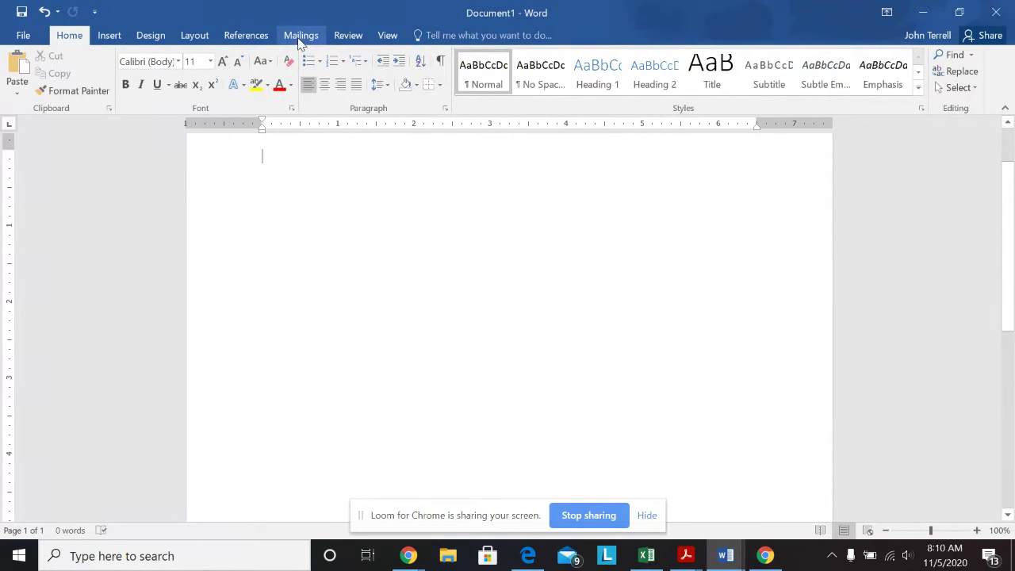
click(387, 86)
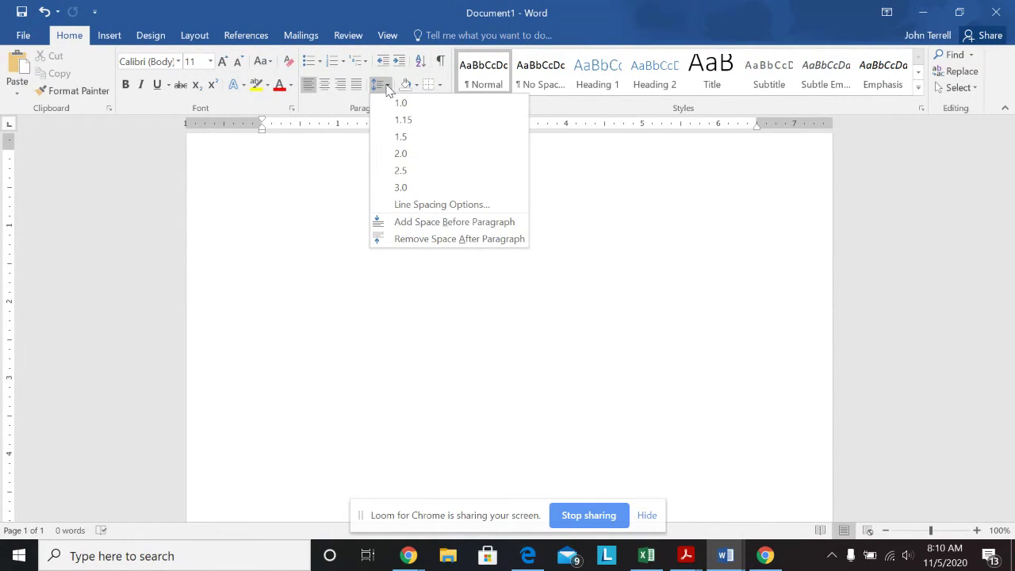
click(400, 102)
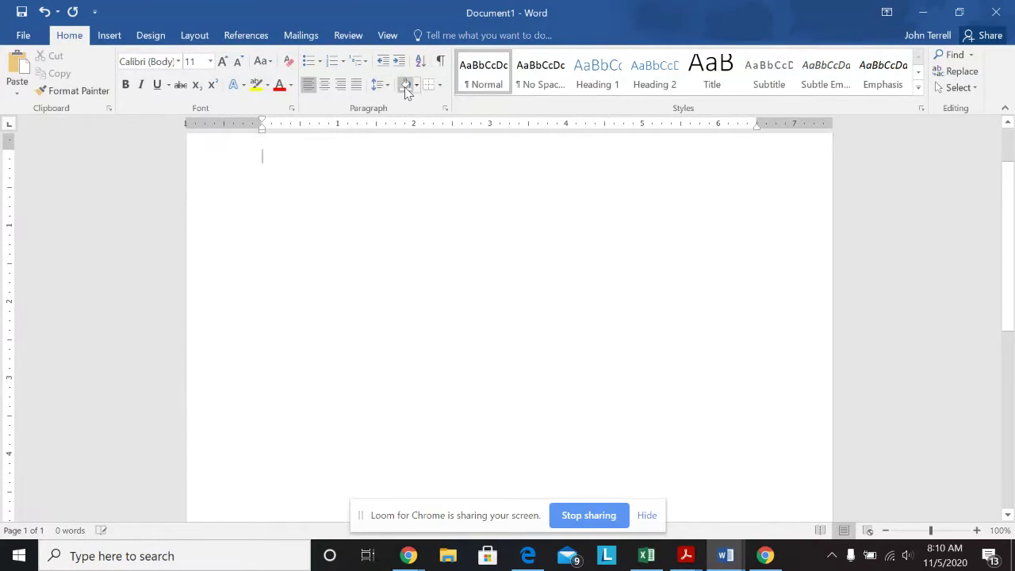
click(389, 85)
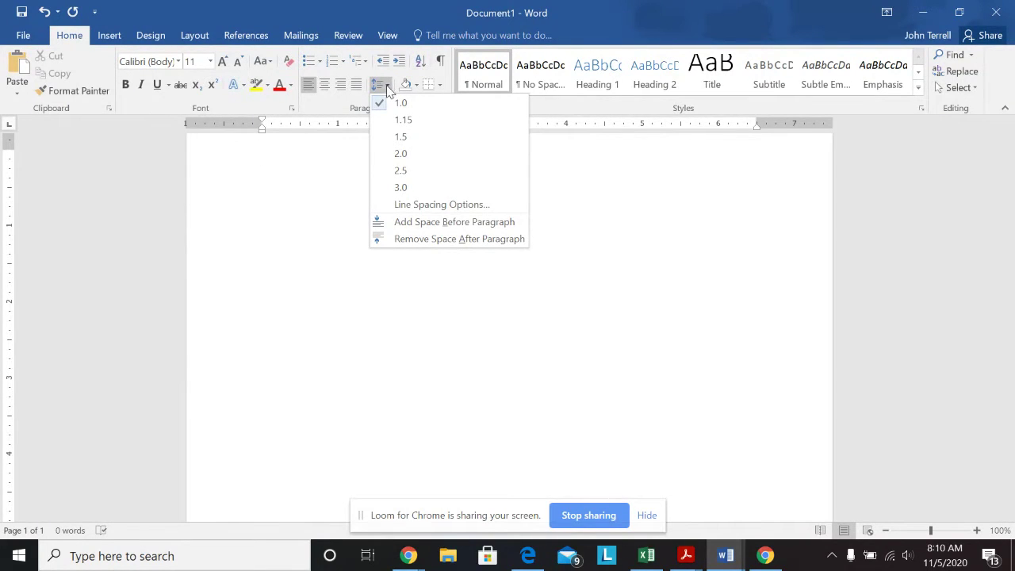
click(443, 239)
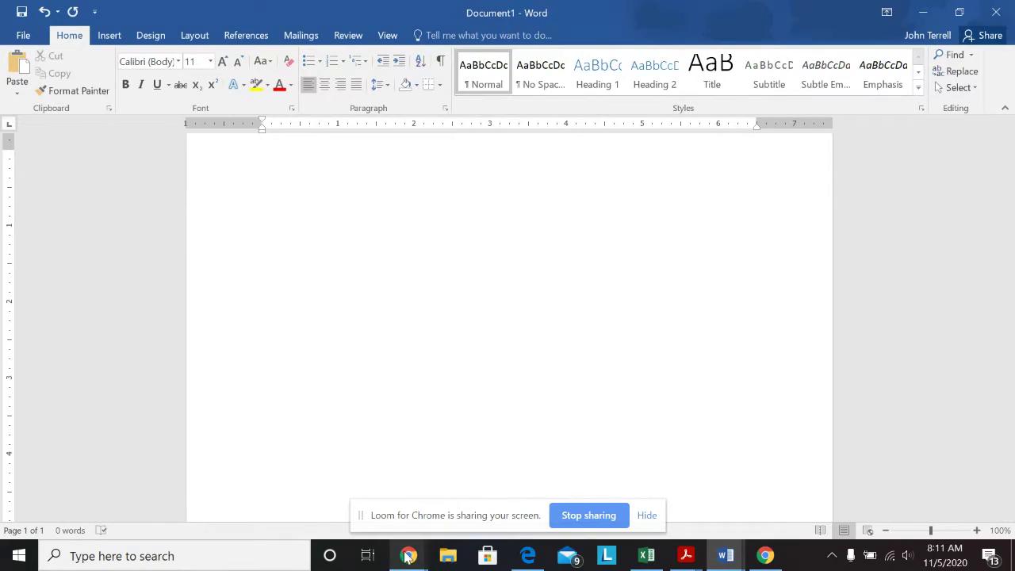
In the Schoology lesson in Chrome, scroll through the steps to the Figure 7.2 A contract text
mouse_move(408, 555)
click(255, 497)
scroll(493, 325, down, 10)
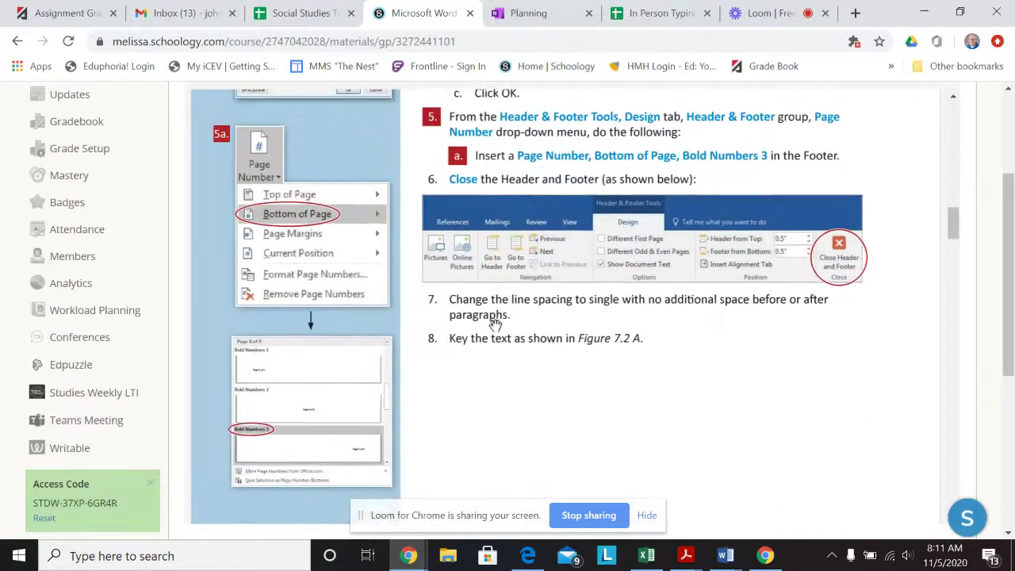
scroll(495, 327, down, 6)
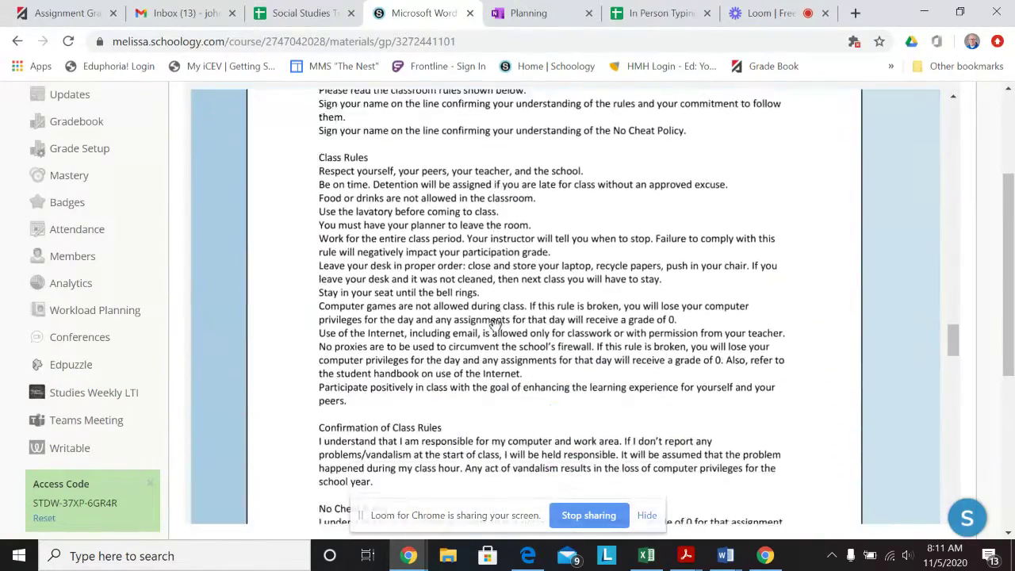
scroll(438, 240, up, 1)
scroll(440, 238, down, 2)
scroll(460, 251, up, 2)
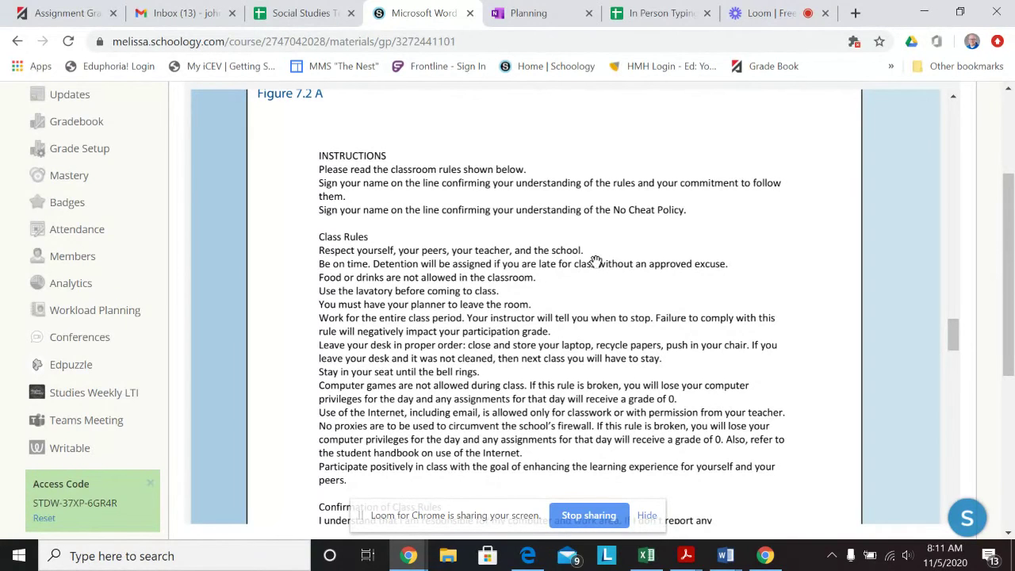
Switch to the 7.2 Classroom Rules - data document and show the Insert commands
mouse_move(734, 551)
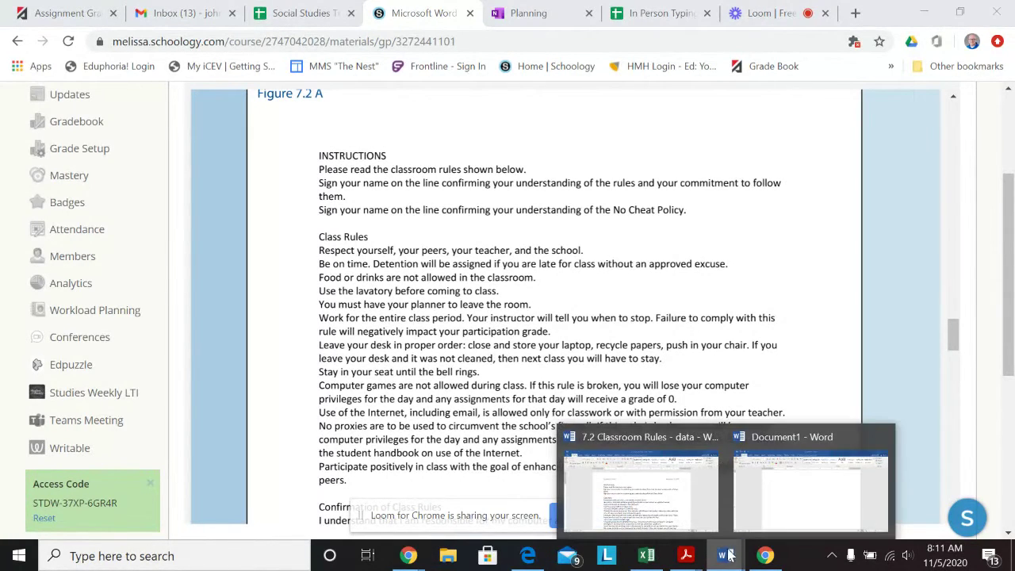
click(640, 488)
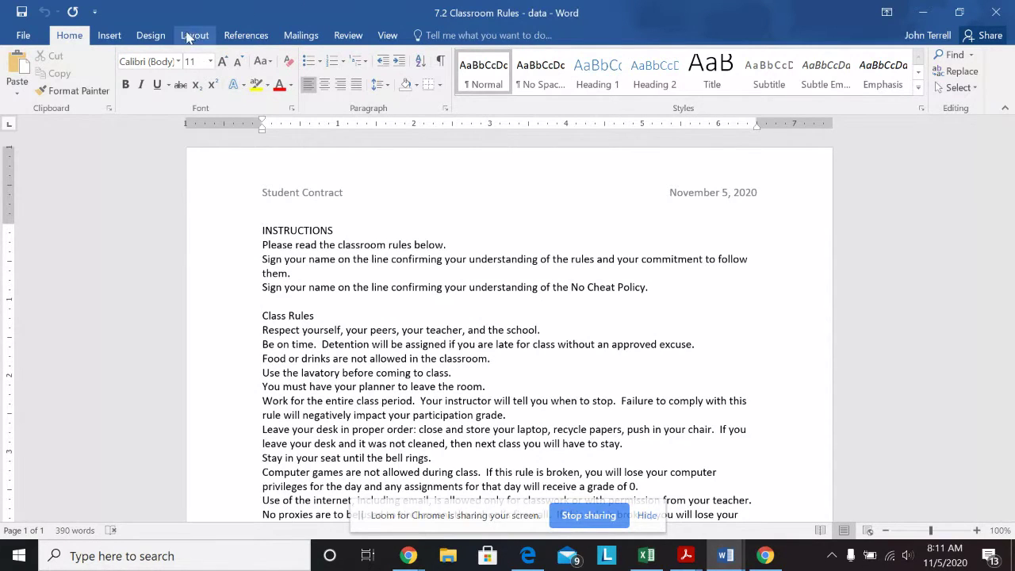
click(120, 37)
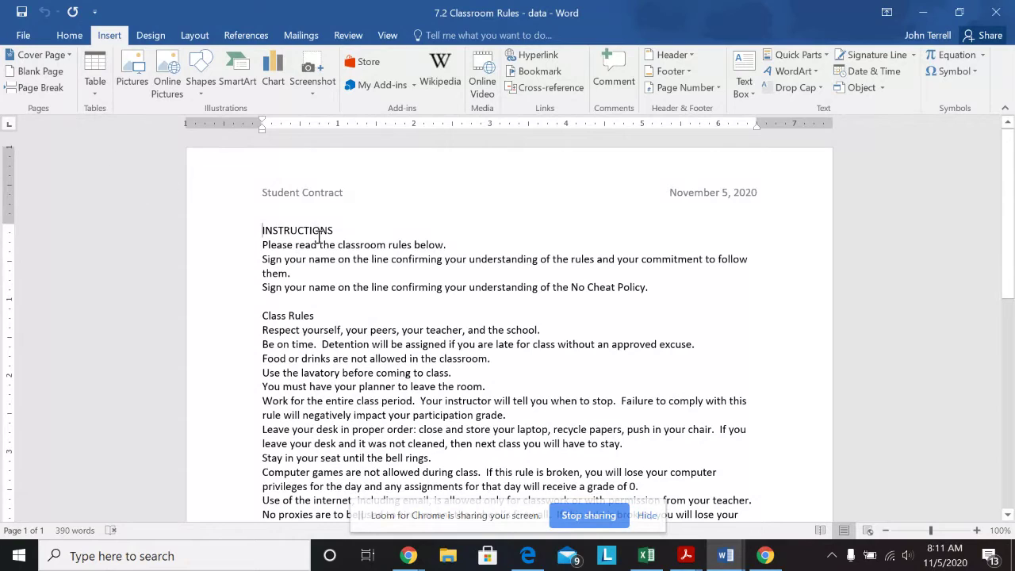
Insert a page break before 'Confirmation of Class Rules' so it starts page 2
scroll(356, 314, down, 3)
scroll(355, 314, down, 4)
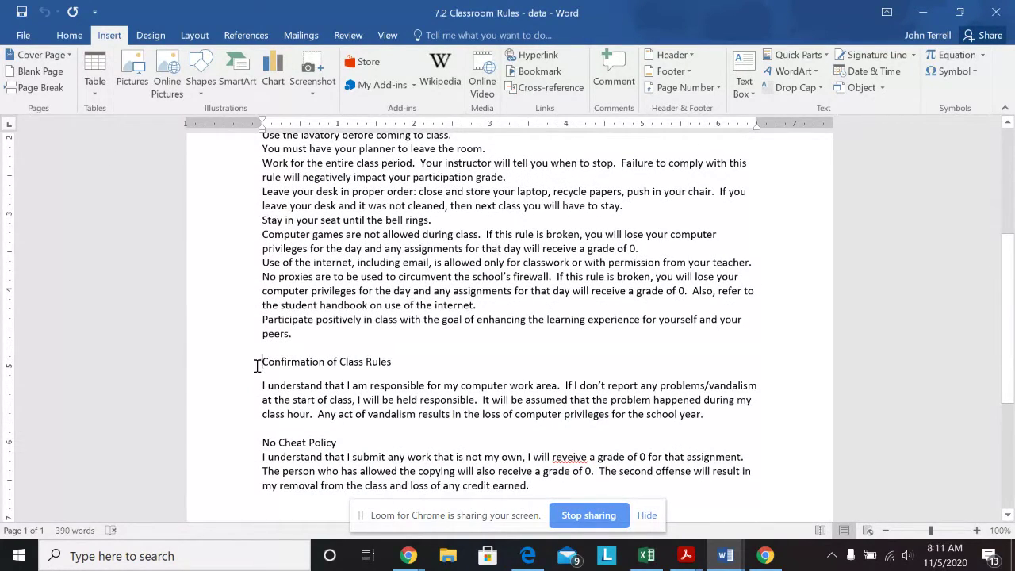
click(42, 87)
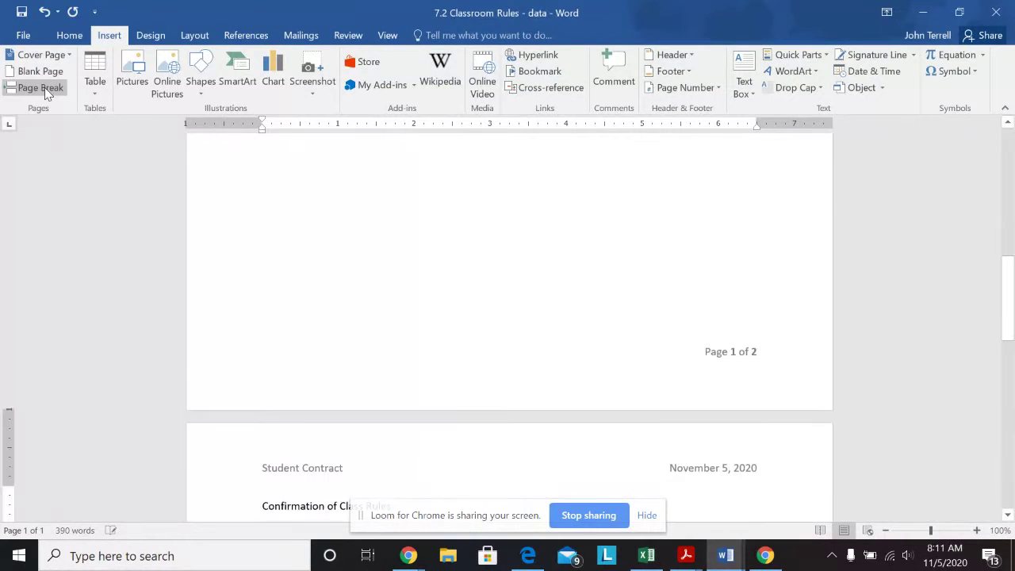
scroll(659, 356, down, 1)
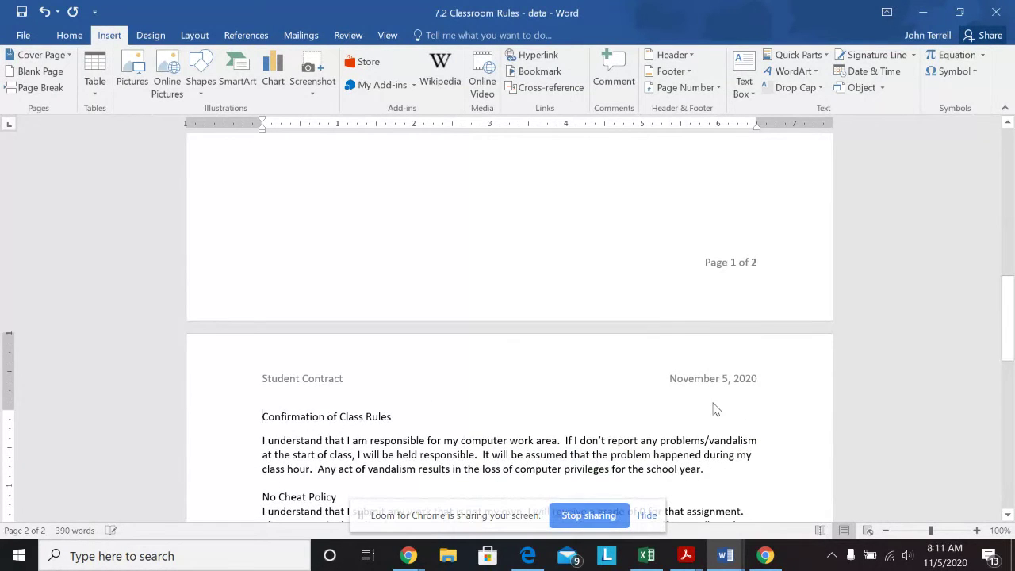
scroll(717, 409, down, 7)
scroll(719, 401, down, 7)
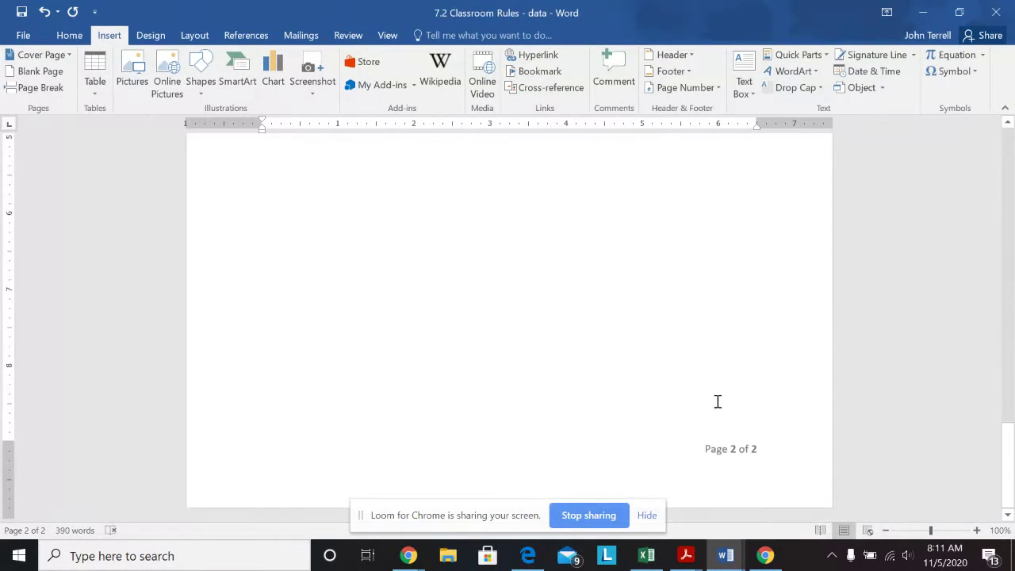
scroll(719, 400, up, 12)
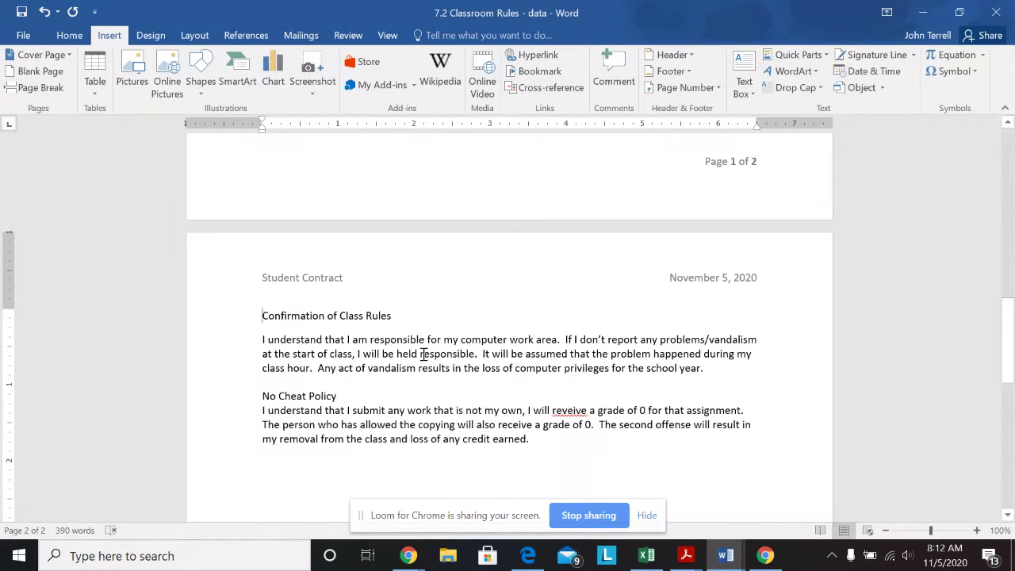
Add a Microsoft Office teacher signature line below the Confirmation of Class Rules paragraph
scroll(389, 364, down, 1)
click(338, 373)
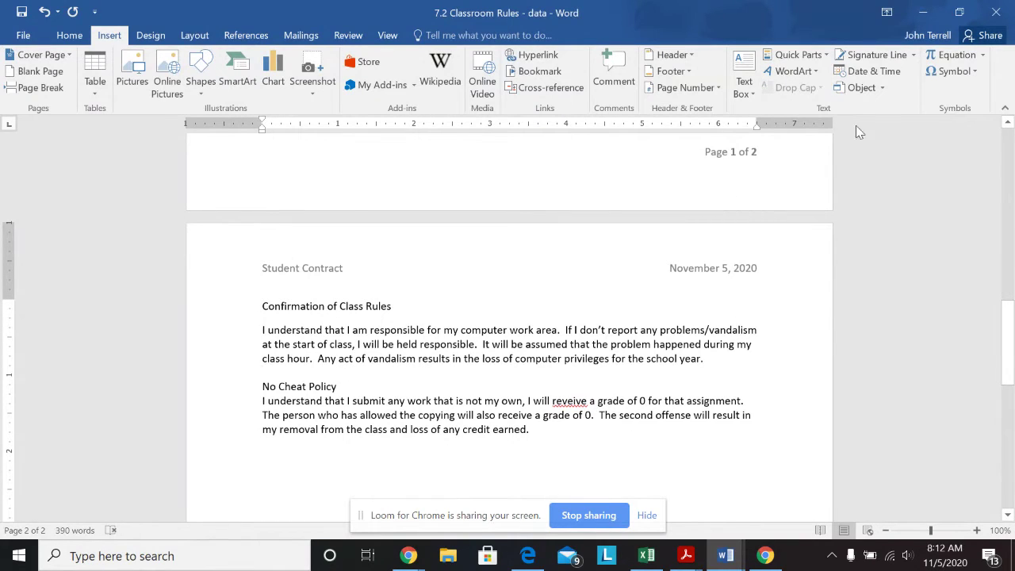
click(914, 55)
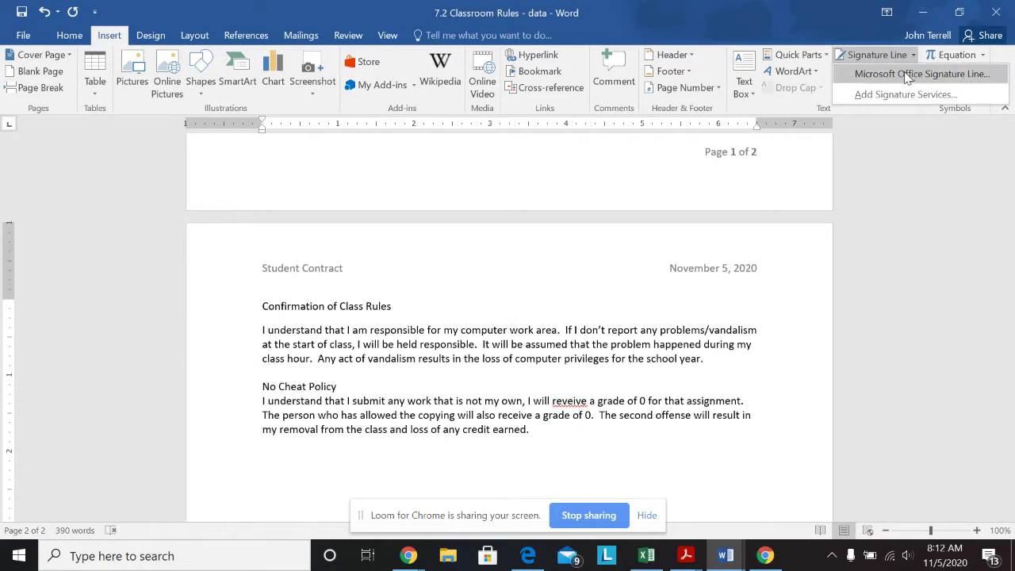
click(904, 80)
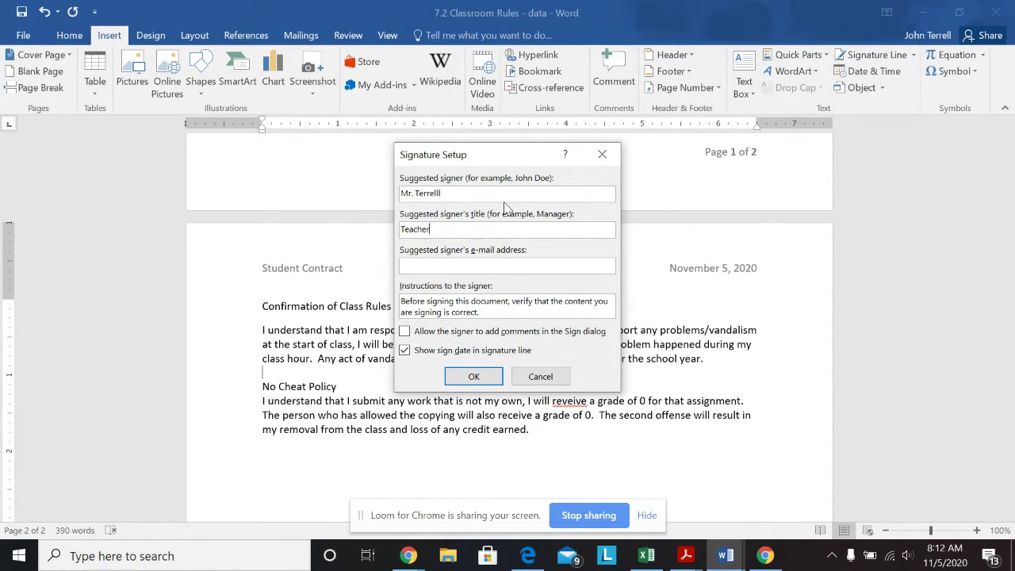
click(474, 378)
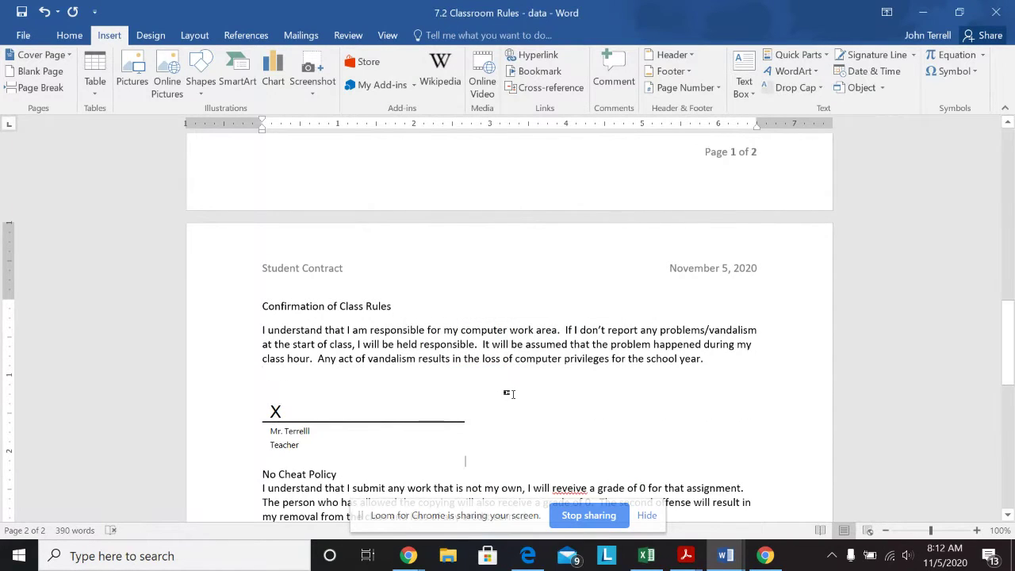
Add a second signature line, with the teacher as suggested signer, after the No Cheat Policy paragraph
scroll(510, 393, down, 2)
scroll(510, 393, down, 2)
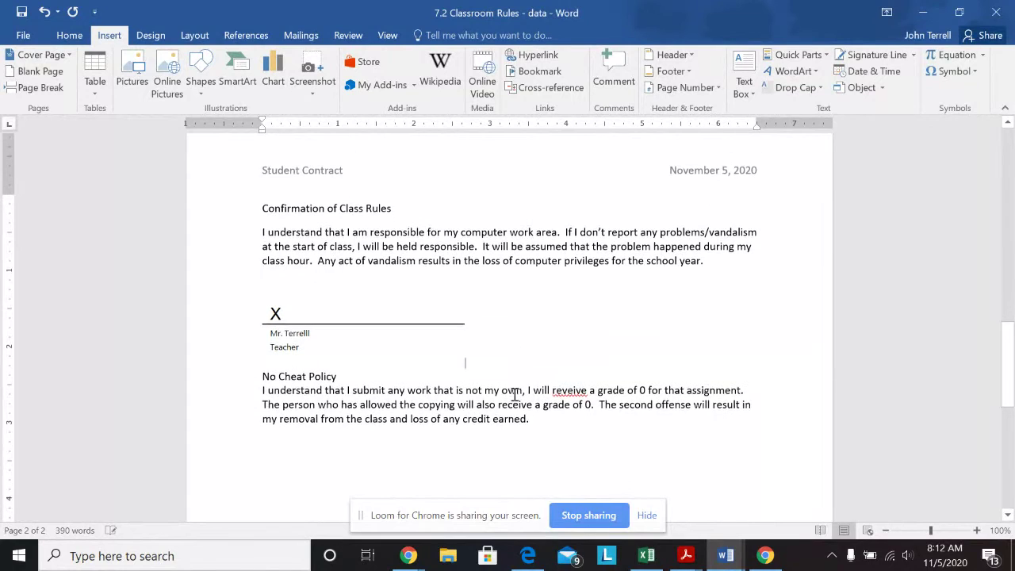
click(576, 409)
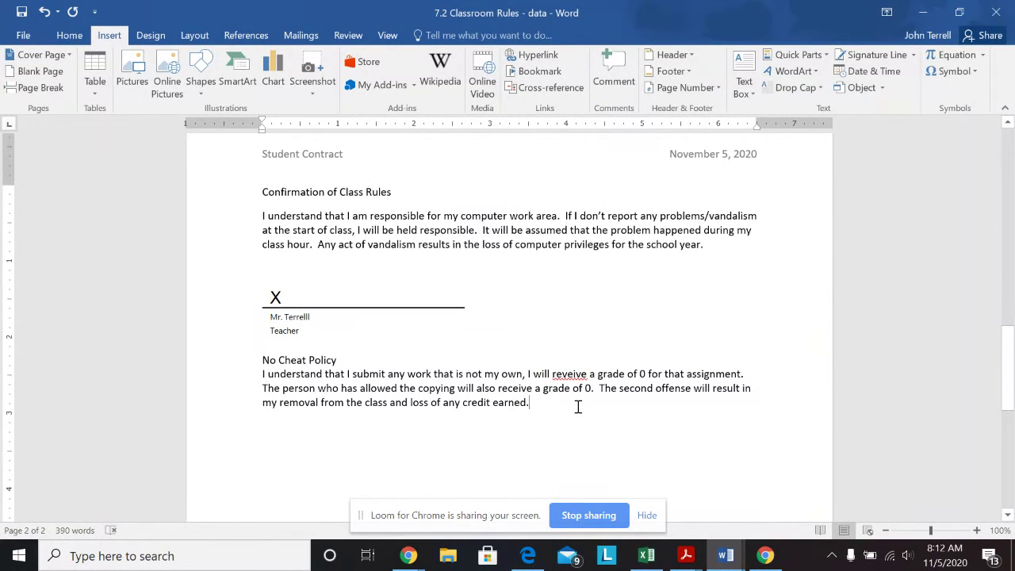
key(Return)
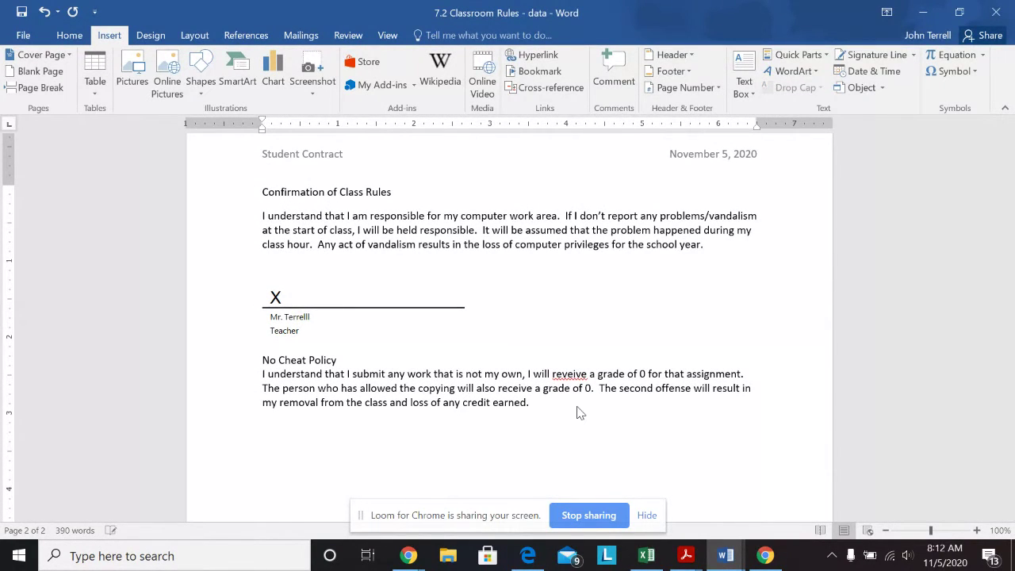
click(912, 52)
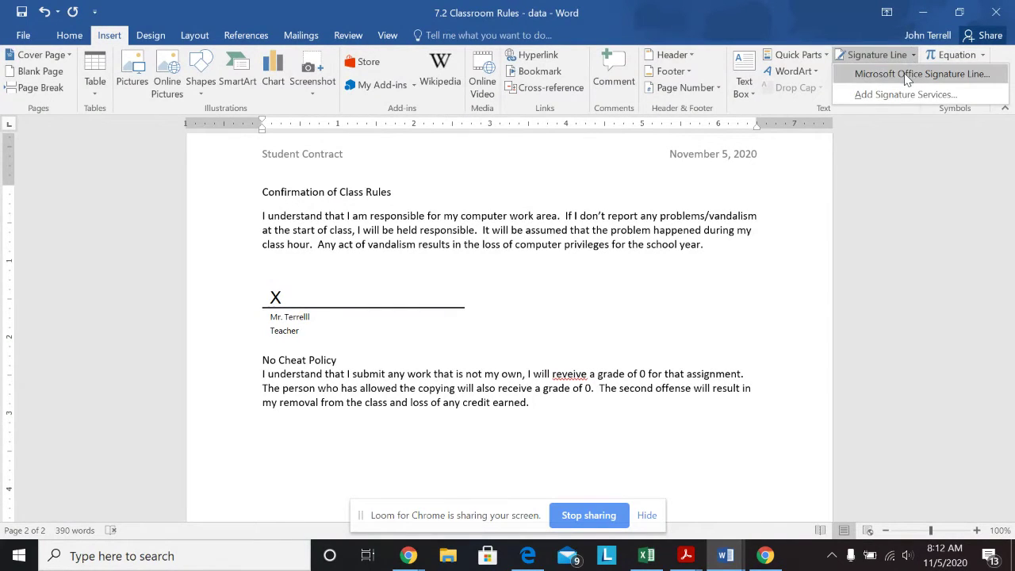
click(908, 73)
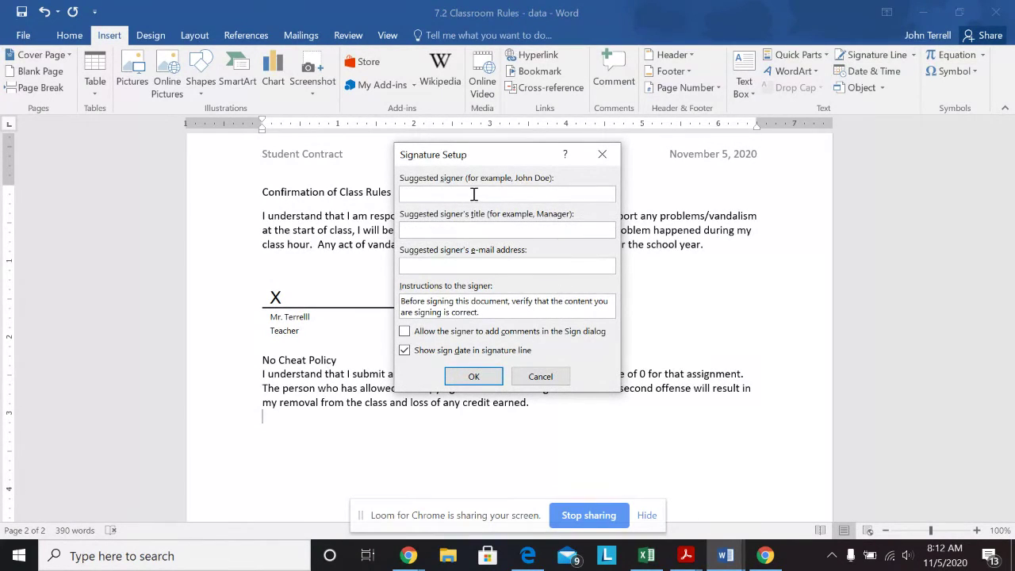
text(Mr. Terrell)
click(466, 378)
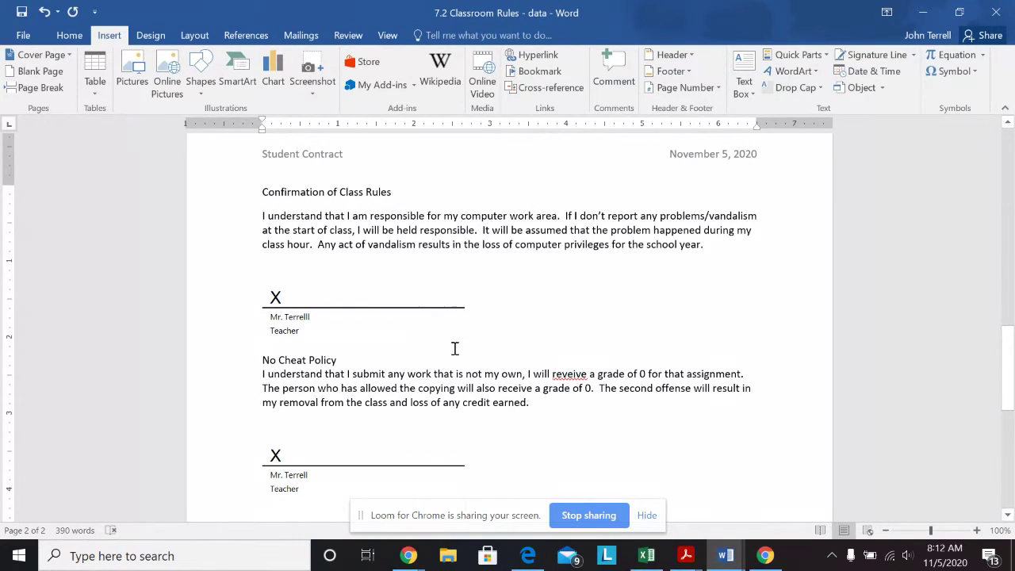
Turn the three instruction lines into a bulleted list
scroll(450, 353, up, 7)
scroll(450, 353, up, 14)
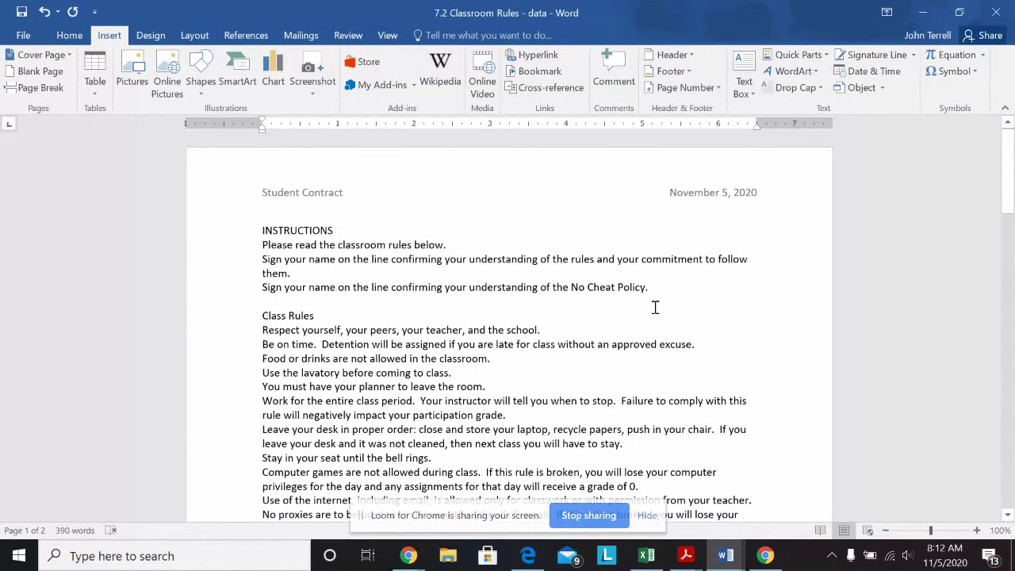
drag(652, 287, 263, 245)
click(69, 35)
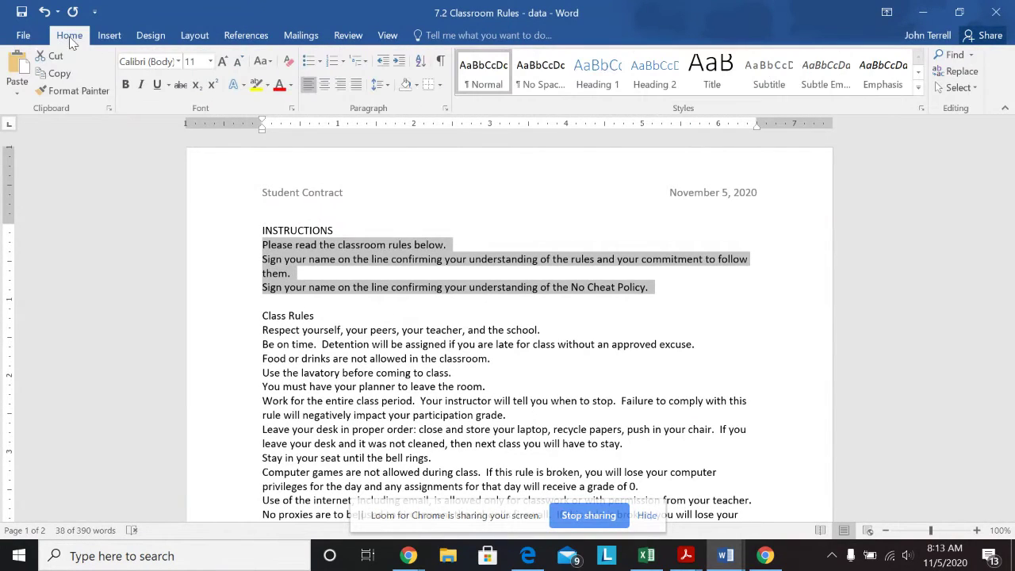
click(309, 68)
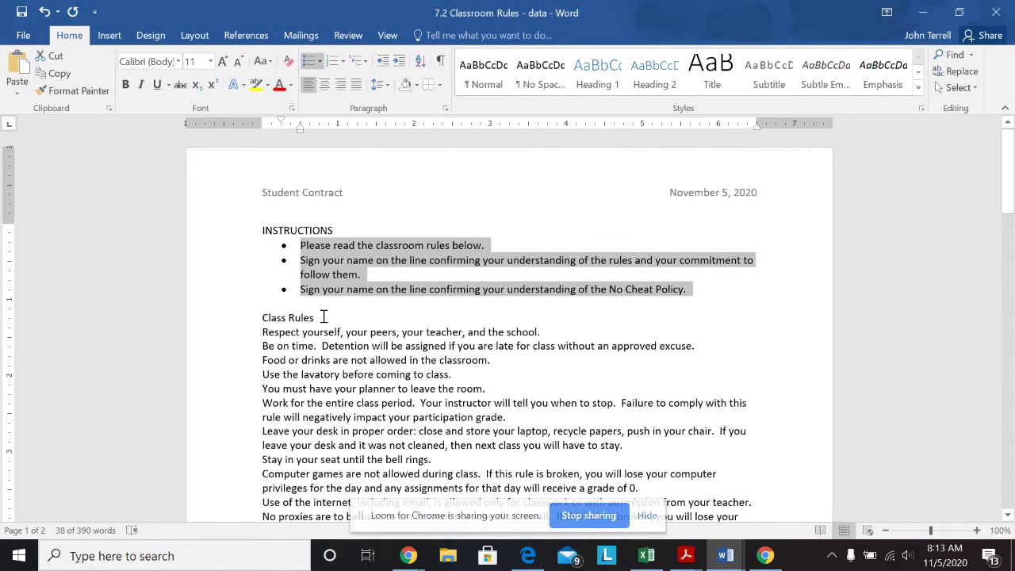
Center the Class Rules heading and set it to 24 pt
drag(324, 317, 261, 318)
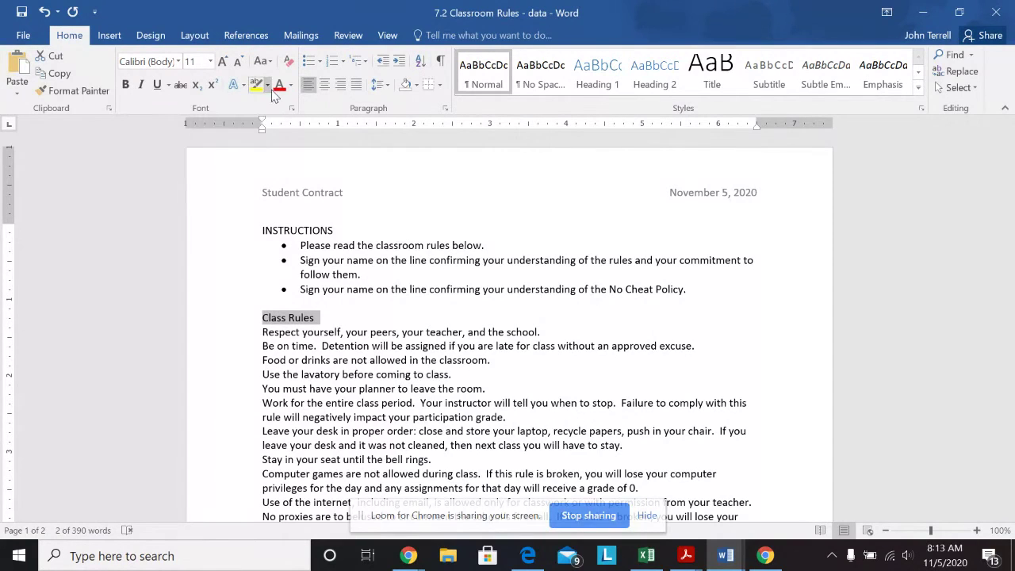
click(326, 87)
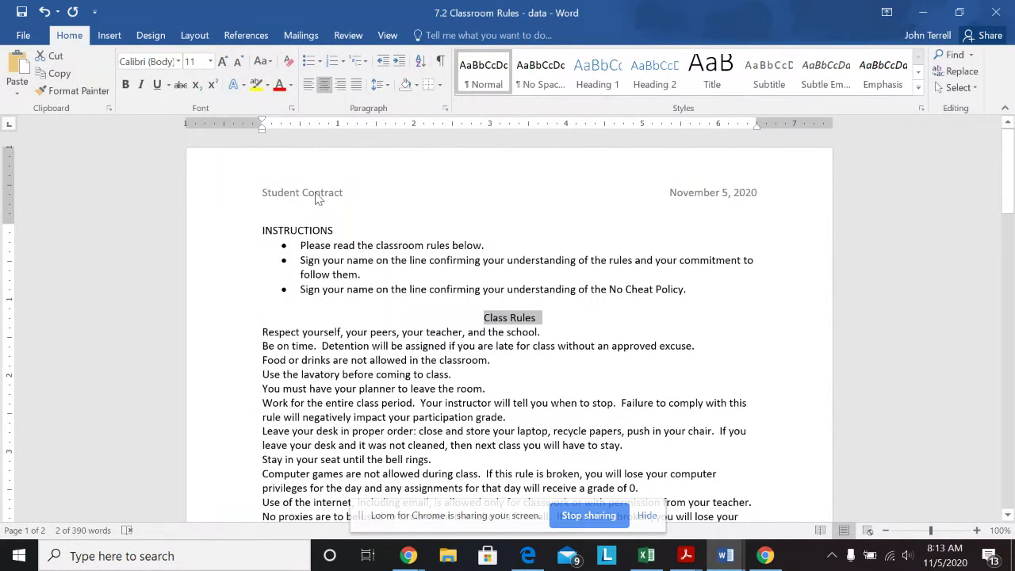
click(210, 61)
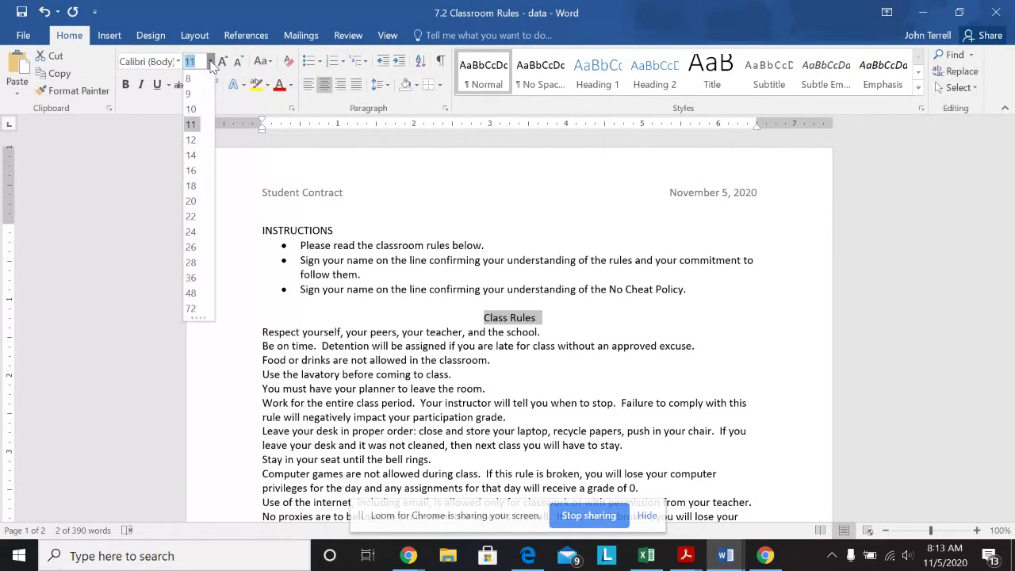
click(190, 231)
click(582, 322)
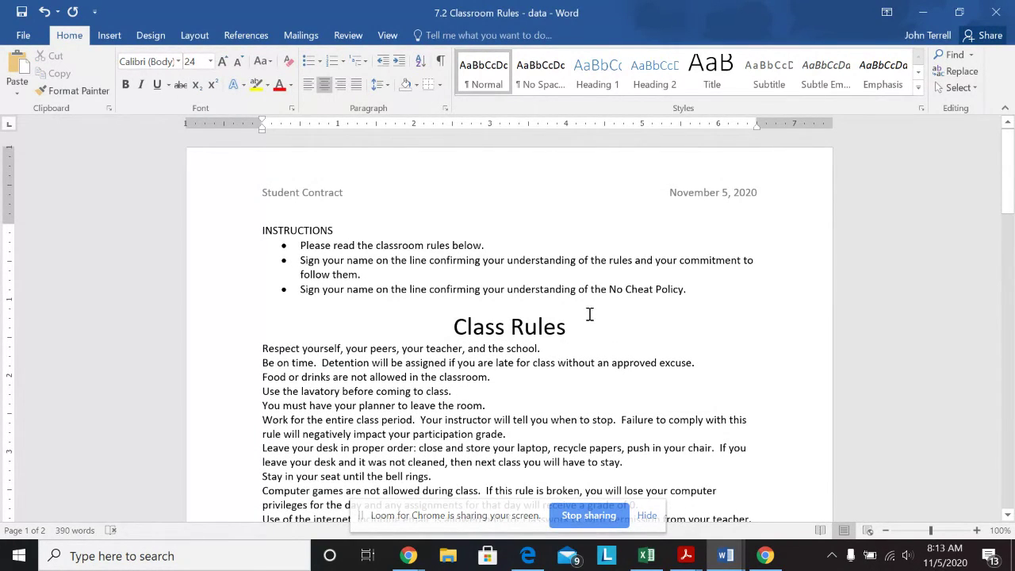
scroll(594, 311, down, 2)
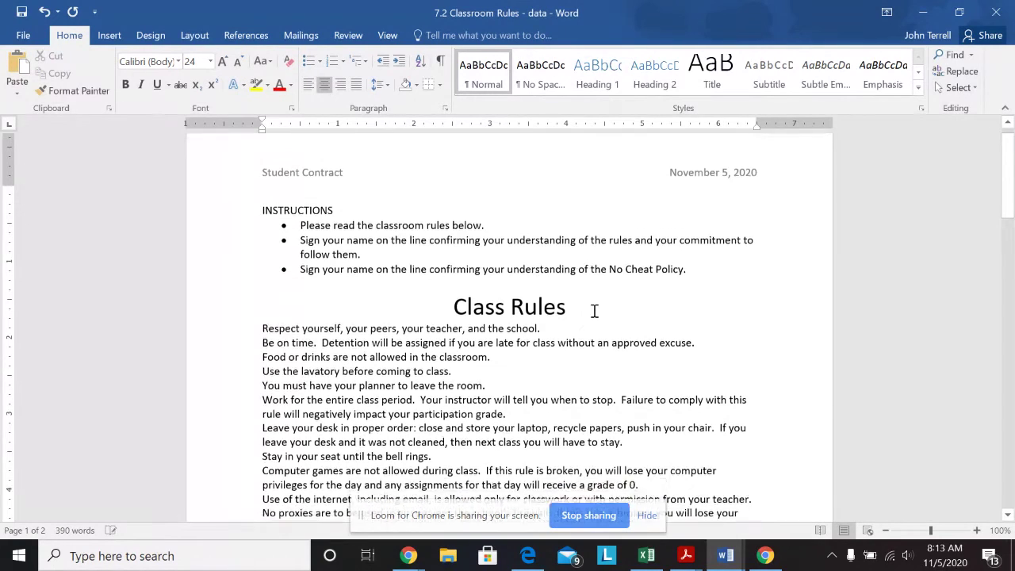
scroll(594, 311, down, 2)
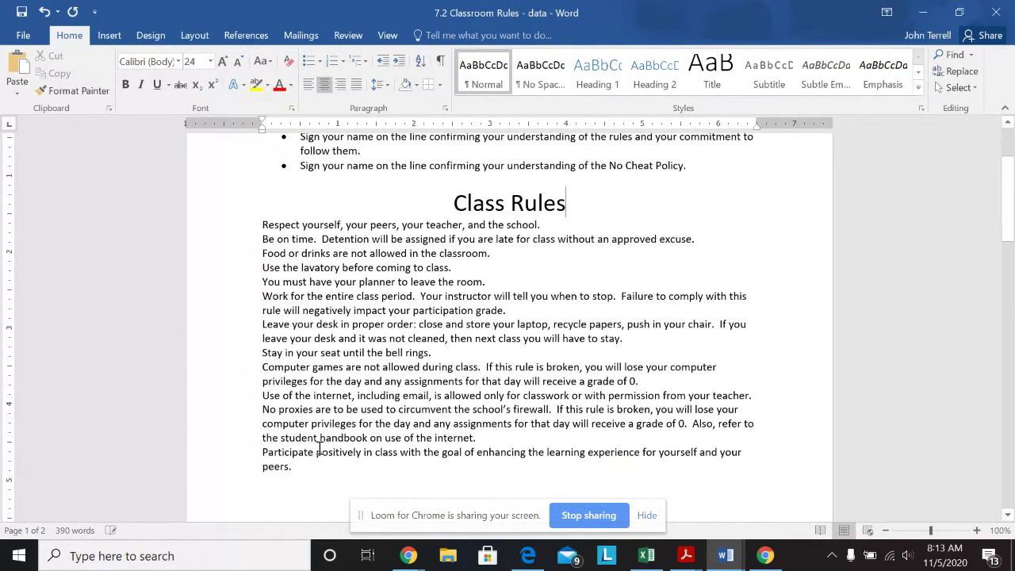
Apply numbering to the twelve classroom rules, numbering them 1 to 12
drag(303, 467, 253, 225)
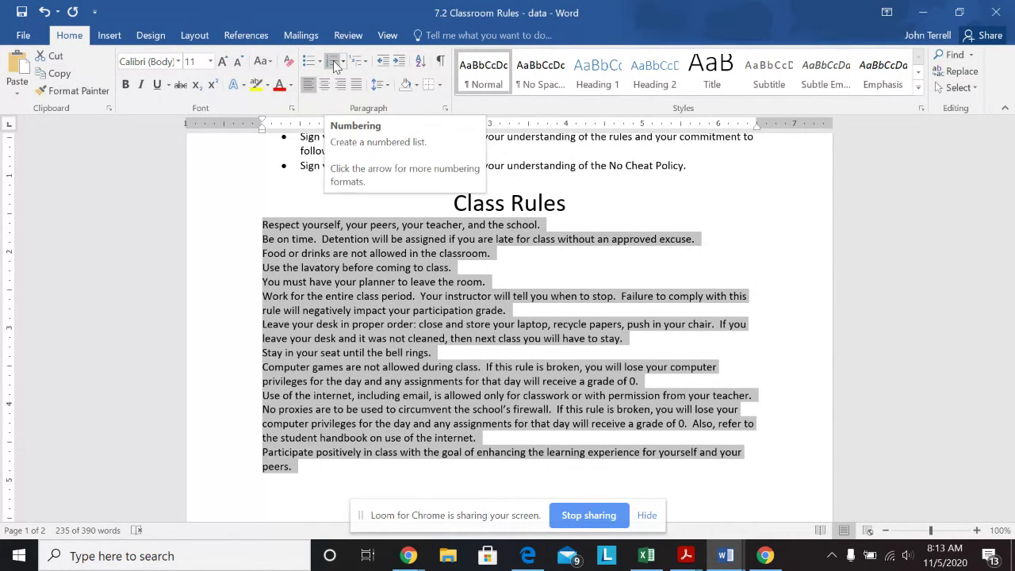
click(333, 60)
click(455, 322)
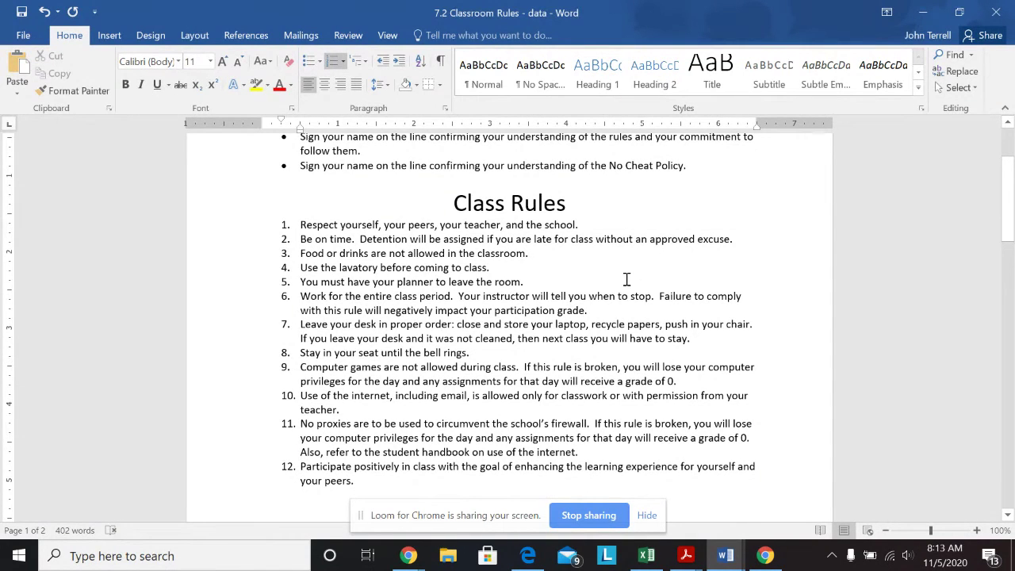
Italicize the Confirmation of Class Rules heading and its paragraph
scroll(627, 279, down, 15)
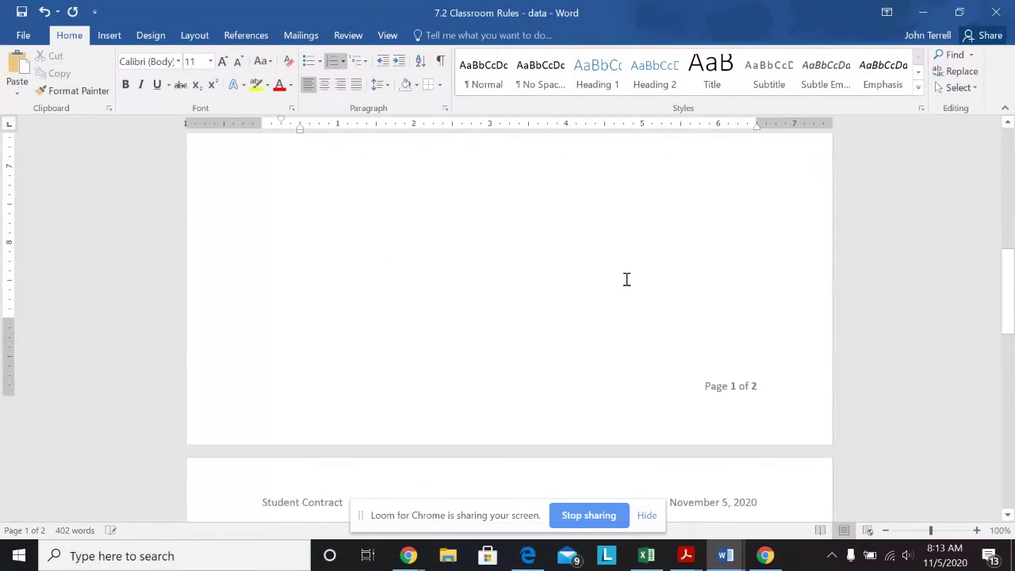
scroll(625, 279, down, 4)
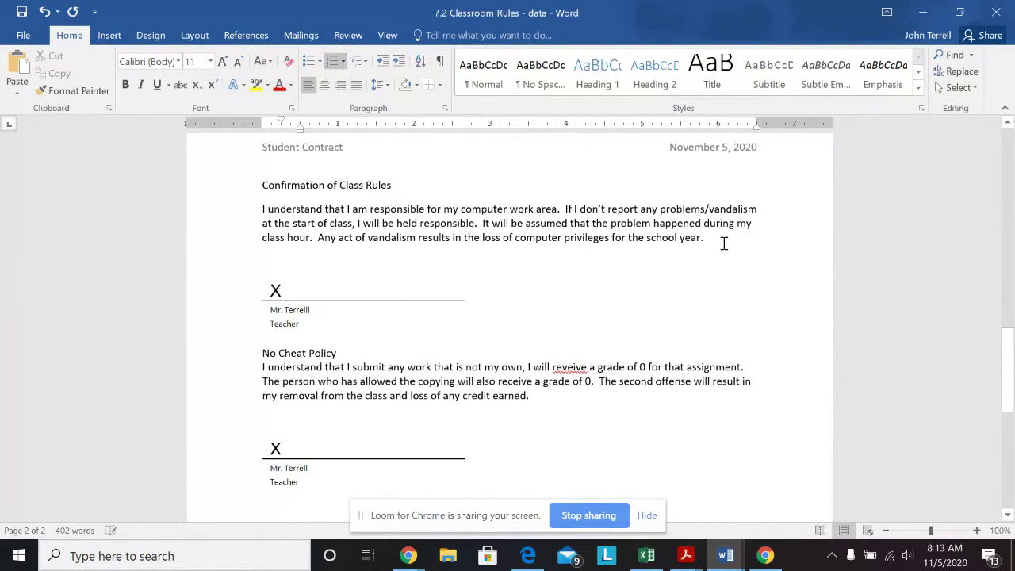
drag(721, 236, 288, 222)
click(371, 237)
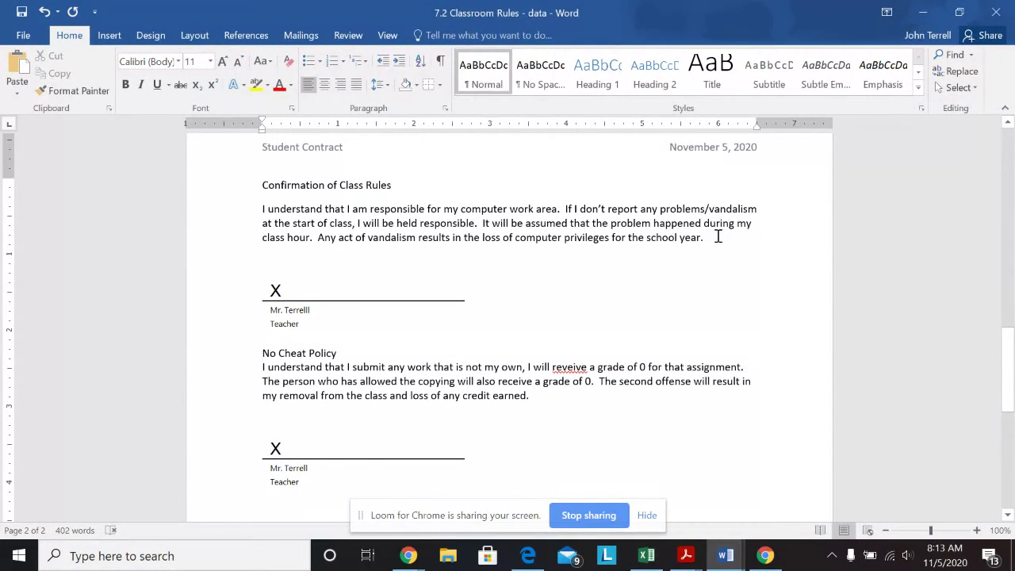
drag(715, 236, 262, 183)
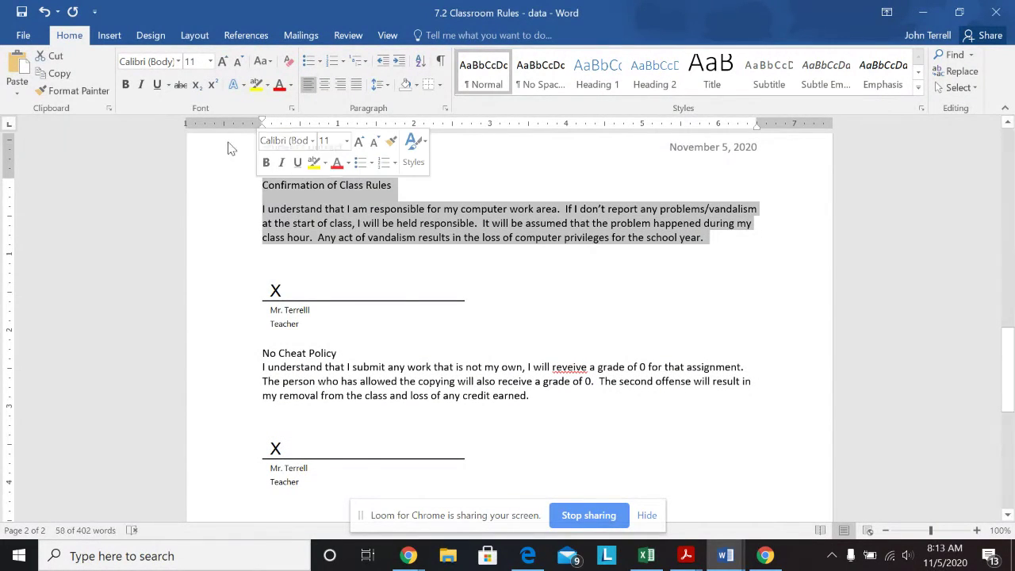
click(142, 84)
click(381, 209)
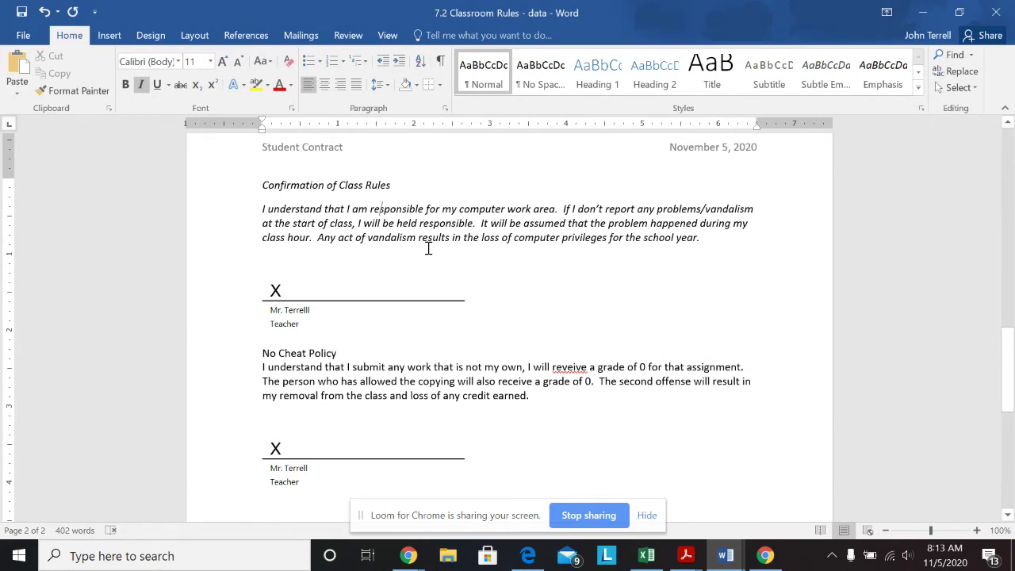
Underline the No Cheat Policy section
scroll(429, 248, down, 1)
drag(530, 367, 229, 320)
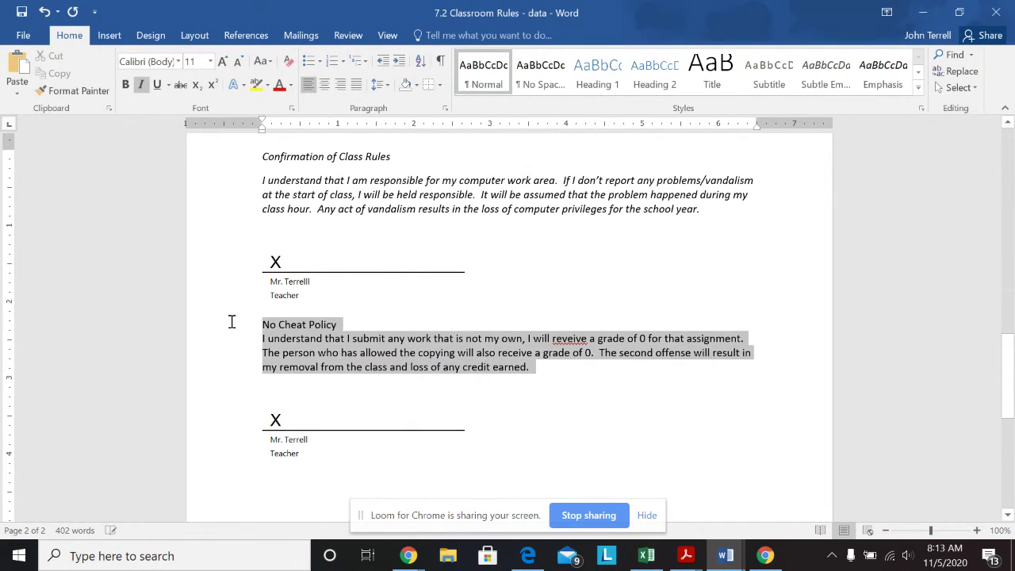
click(158, 89)
click(574, 341)
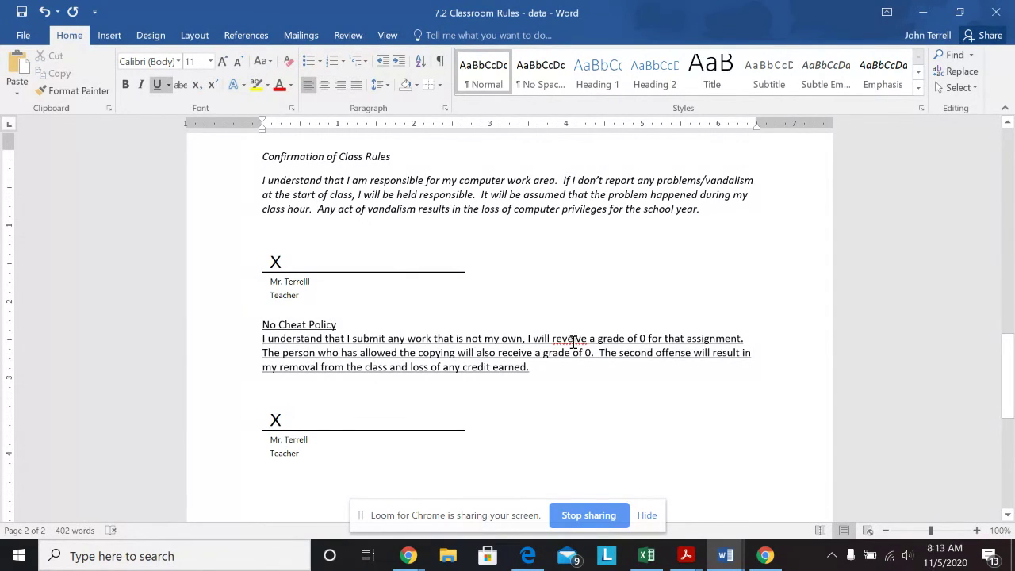
Correct the misspelled word to 'receive' using the spelling suggestion
right_click(573, 341)
click(611, 375)
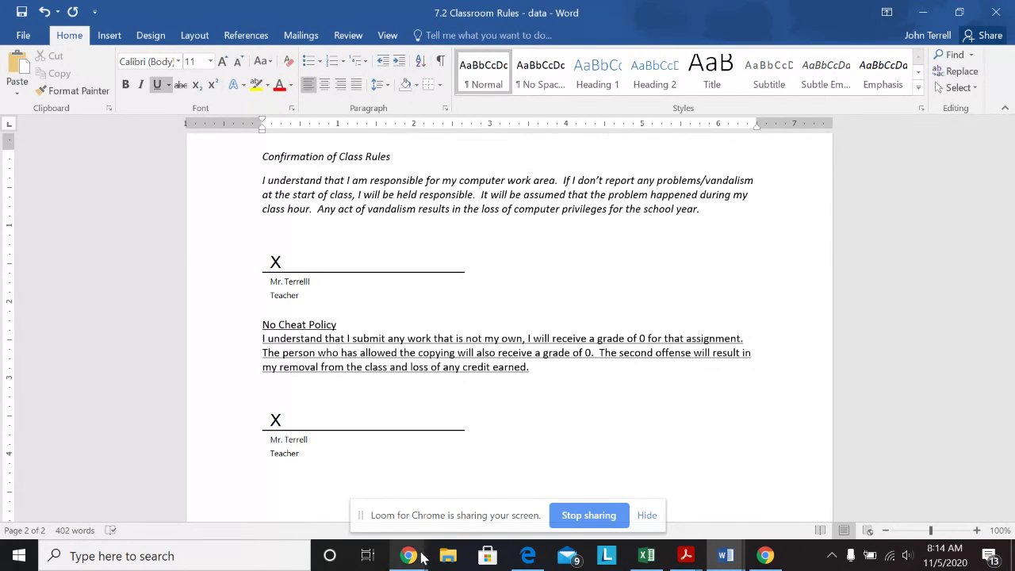
mouse_move(412, 558)
click(298, 510)
scroll(543, 361, down, 6)
scroll(543, 360, down, 10)
scroll(545, 361, down, 10)
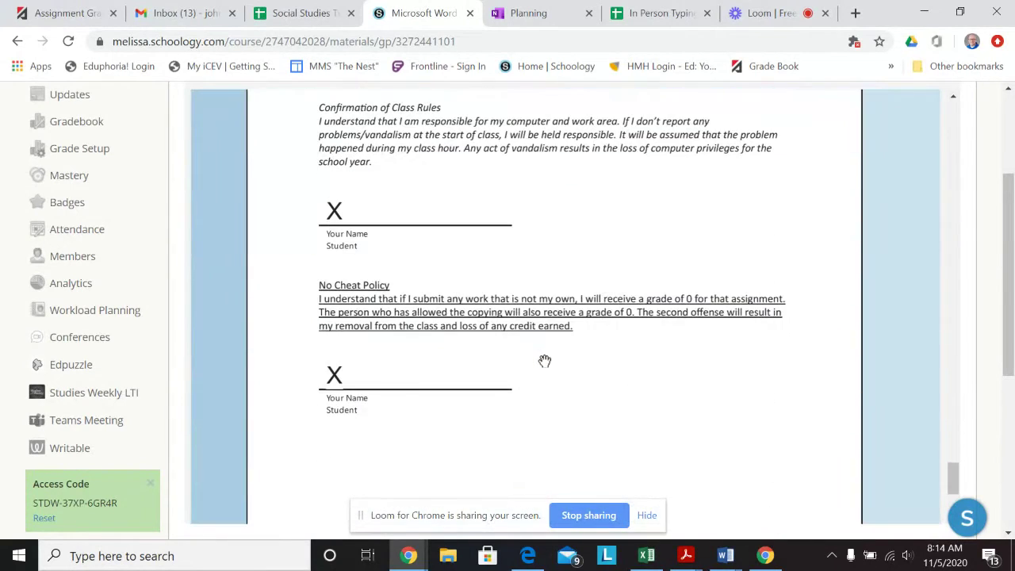
scroll(548, 377, up, 3)
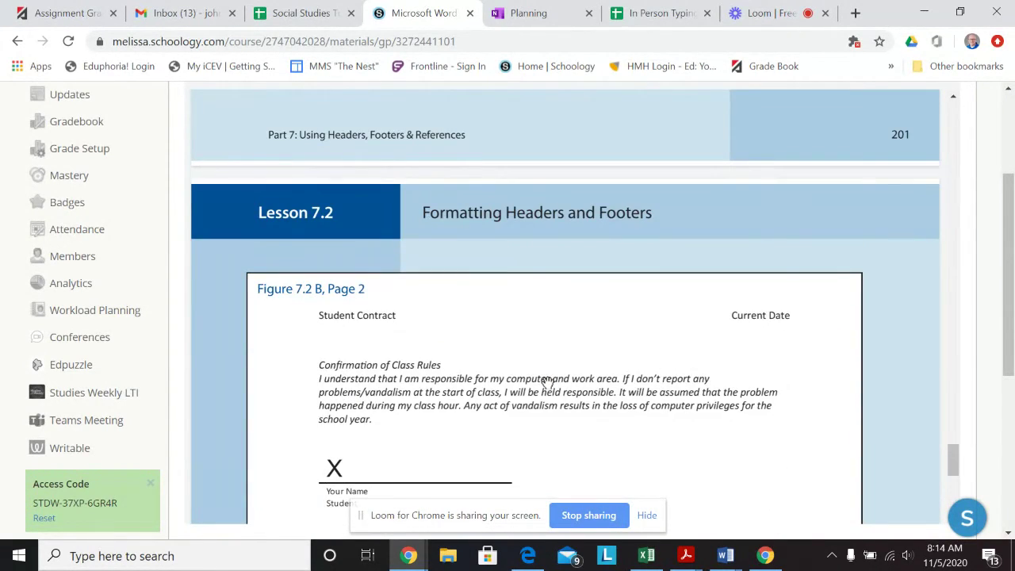
scroll(547, 377, down, 2)
scroll(547, 374, up, 4)
scroll(546, 374, up, 9)
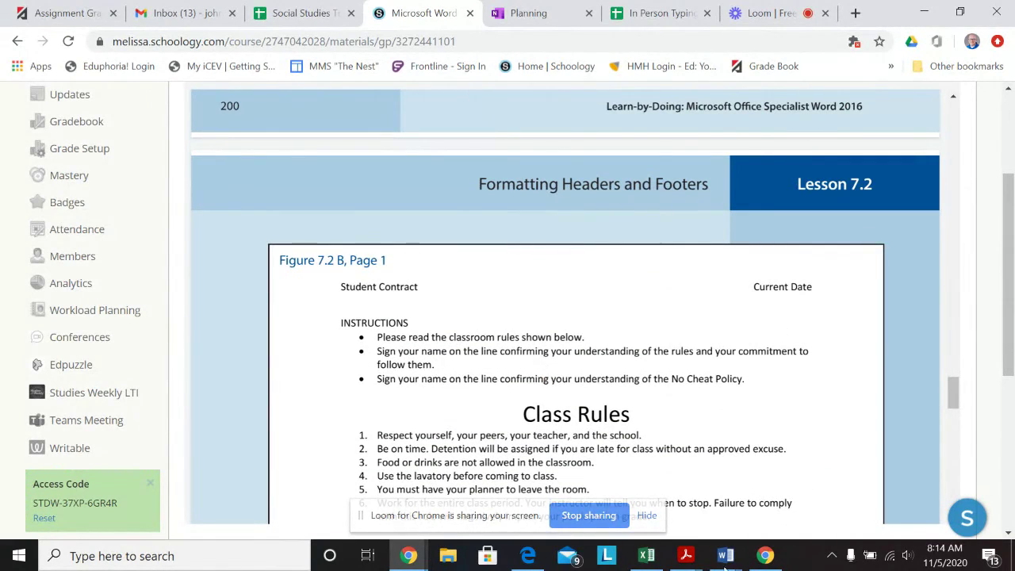
mouse_move(733, 563)
click(706, 496)
scroll(561, 434, up, 15)
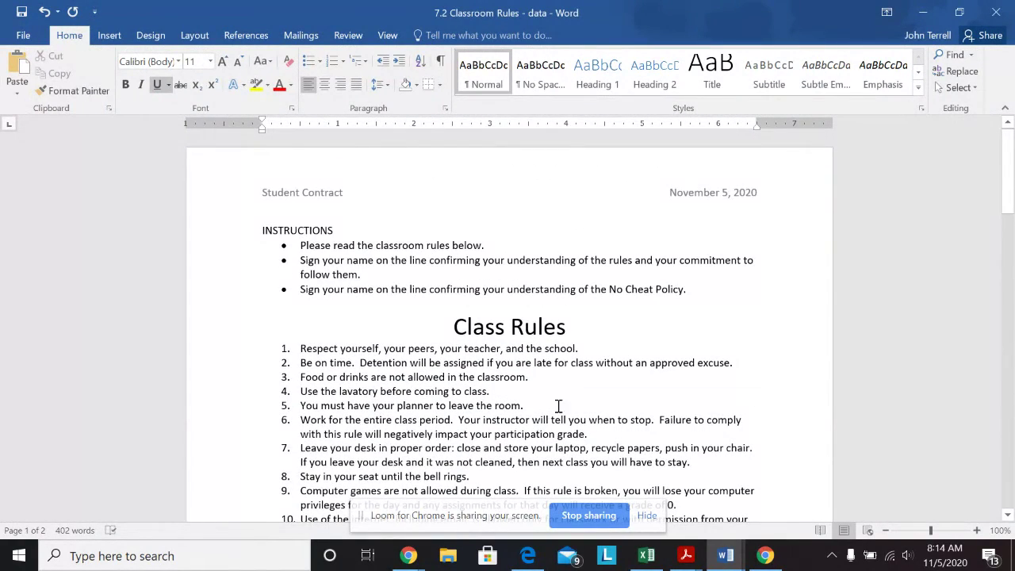
scroll(558, 406, down, 1)
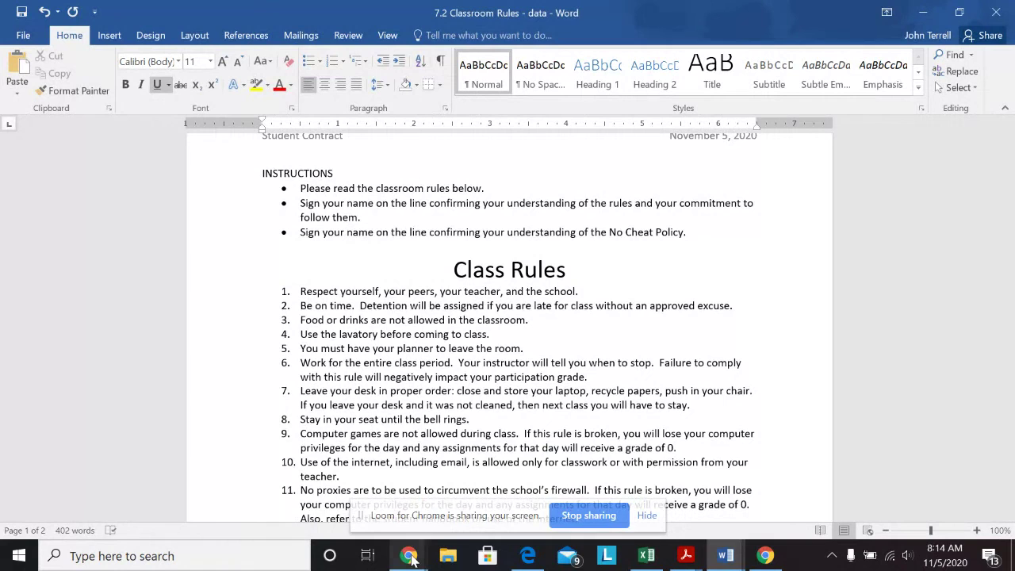